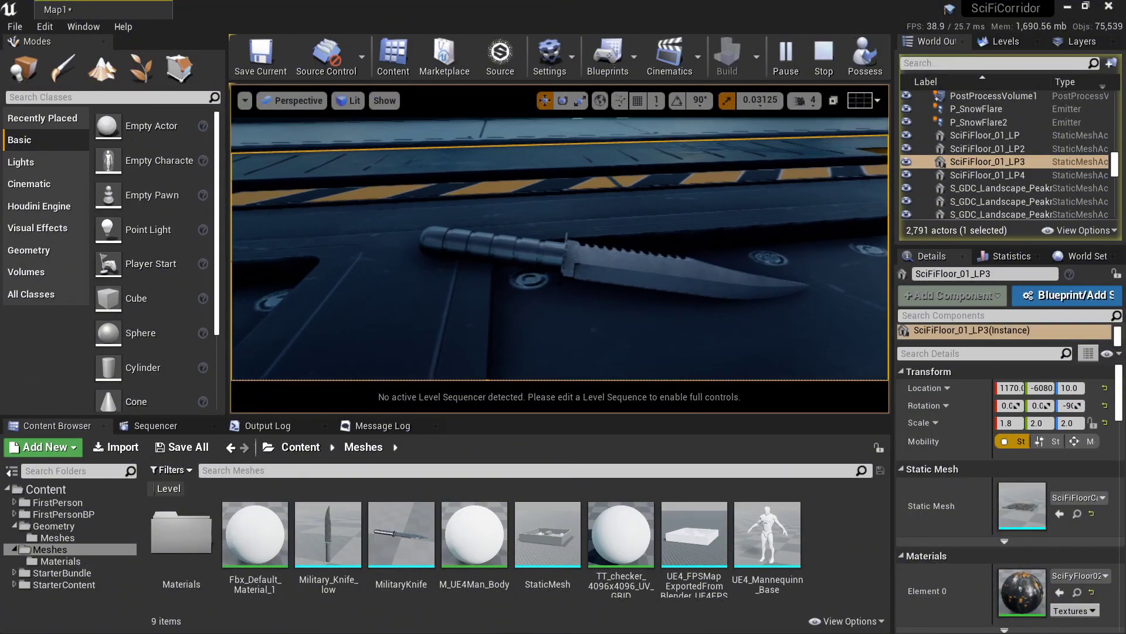
Select the military knife, then open the sci-fi floor mesh and orbit in close.
{"action": "left_click", "coordinate": [618, 281]}
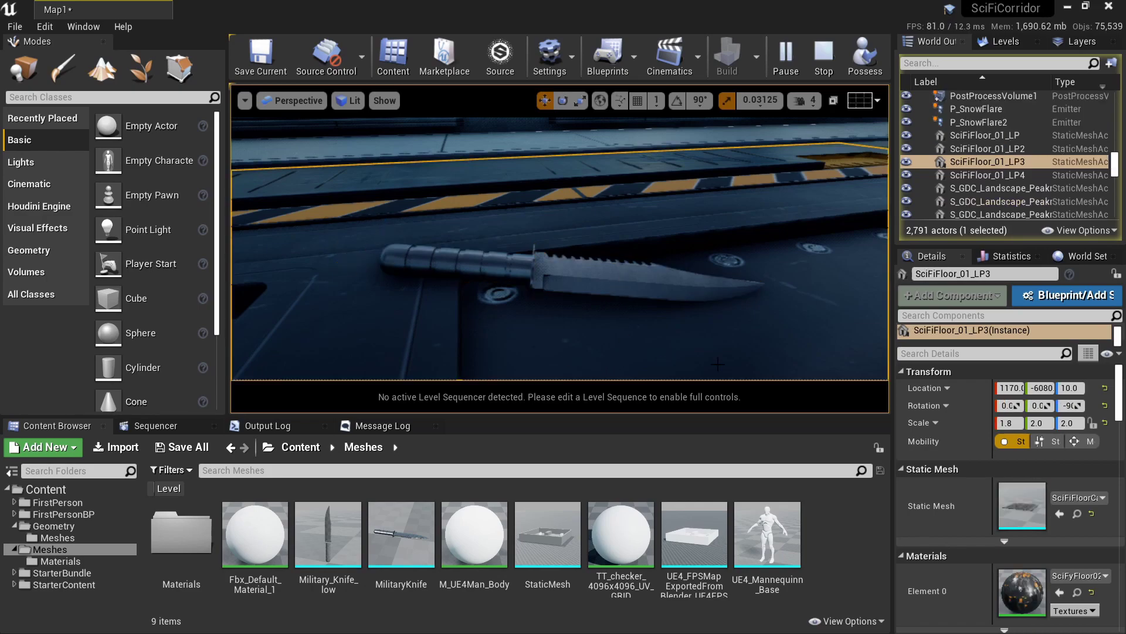
{"action": "double_click", "coordinate": [1018, 502]}
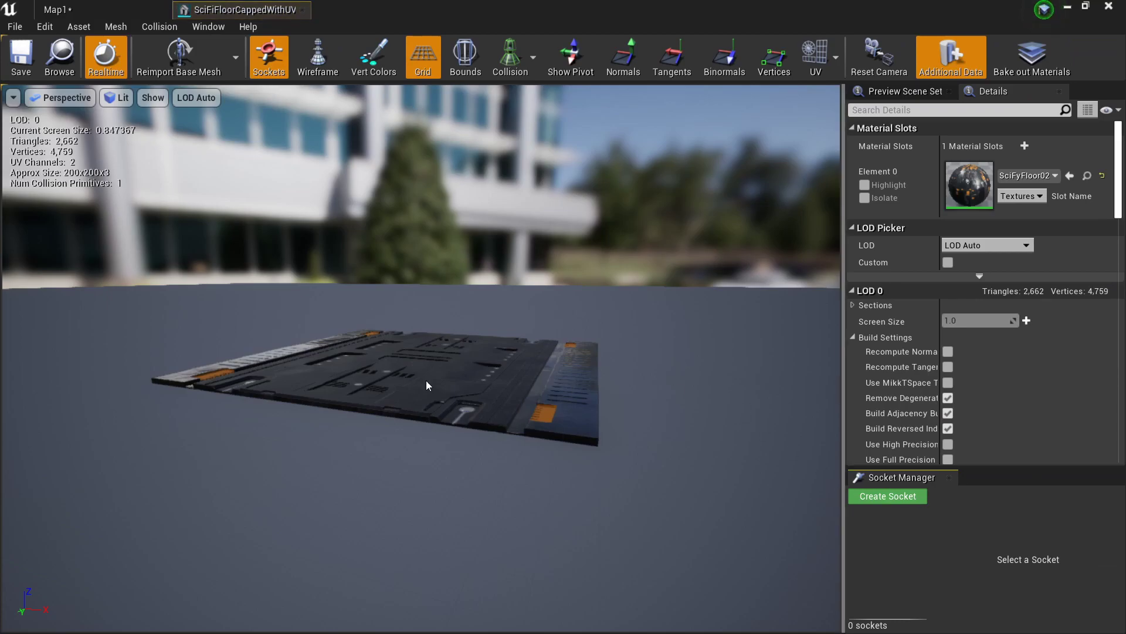
{"action": "left_click_drag", "start_coordinate": [428, 382], "coordinate": [350, 311]}
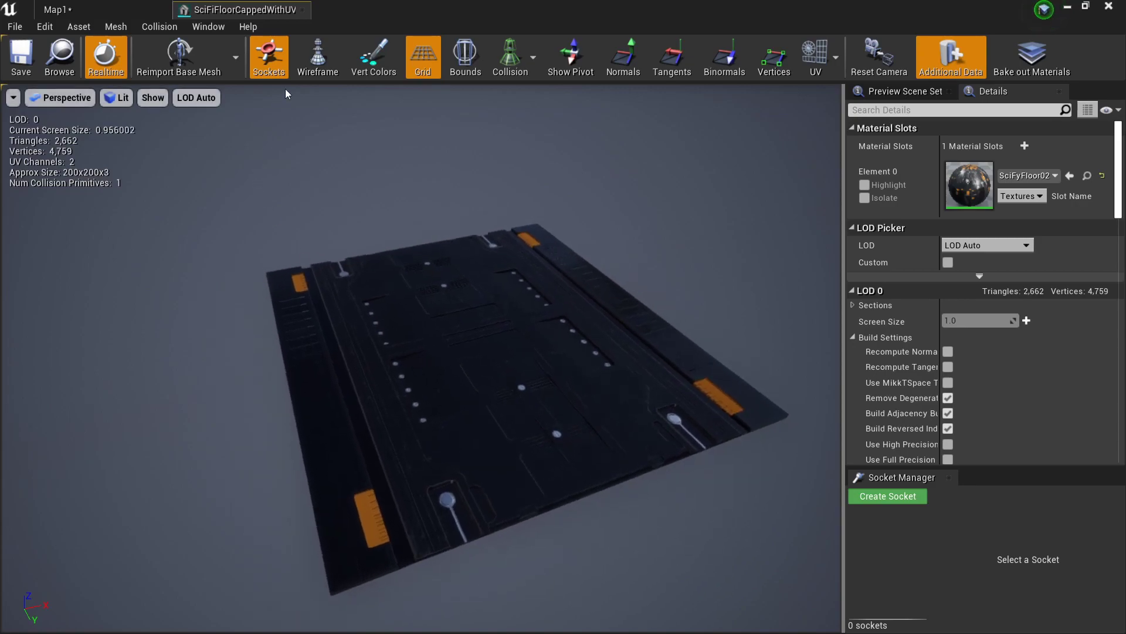
Close the floor mesh editor, tilt the level view toward the corridor door, and scroll down.
{"action": "left_click", "coordinate": [303, 10]}
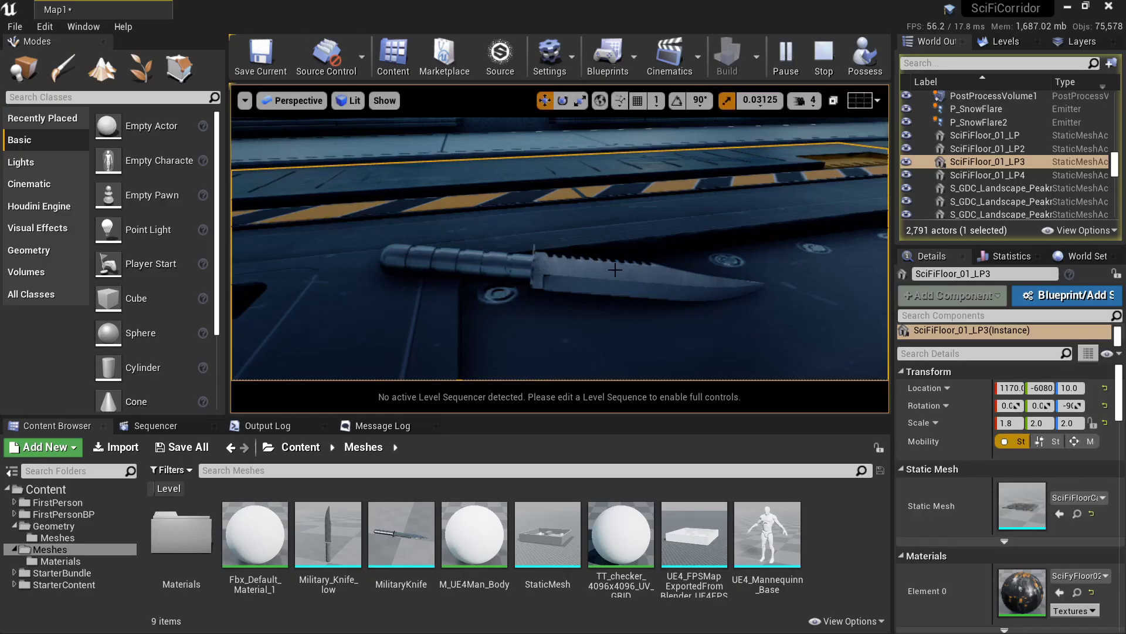
{"action": "right_click_drag", "start_coordinate": [558, 247], "coordinate": [560, 187]}
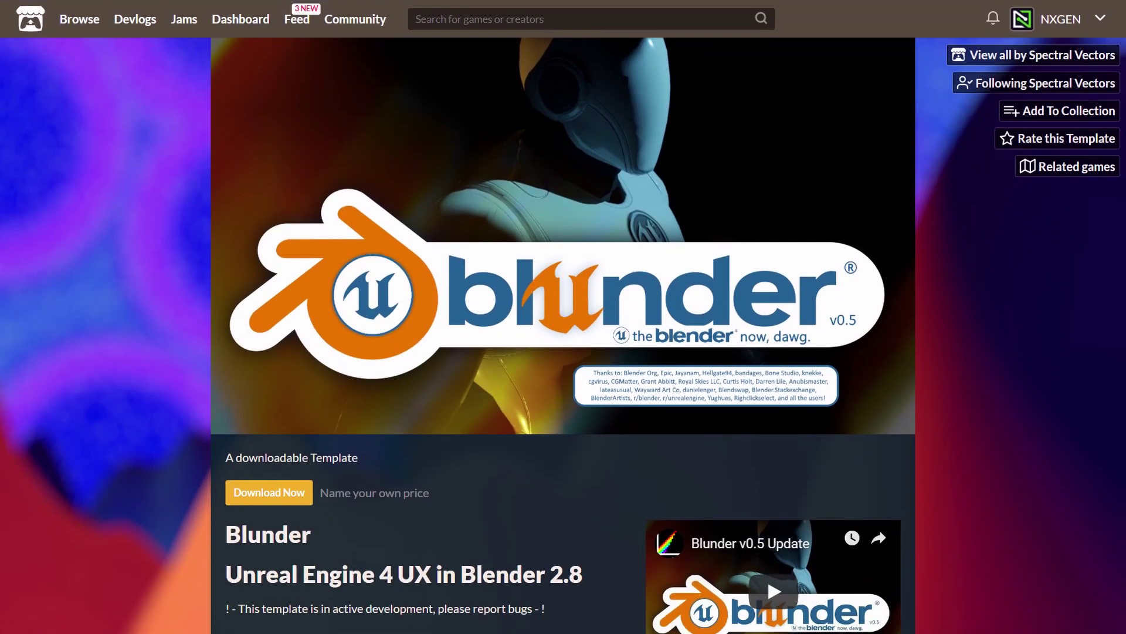
{"action": "scroll", "coordinate": [563, 316], "scroll_direction": "down", "scroll_amount": 3}
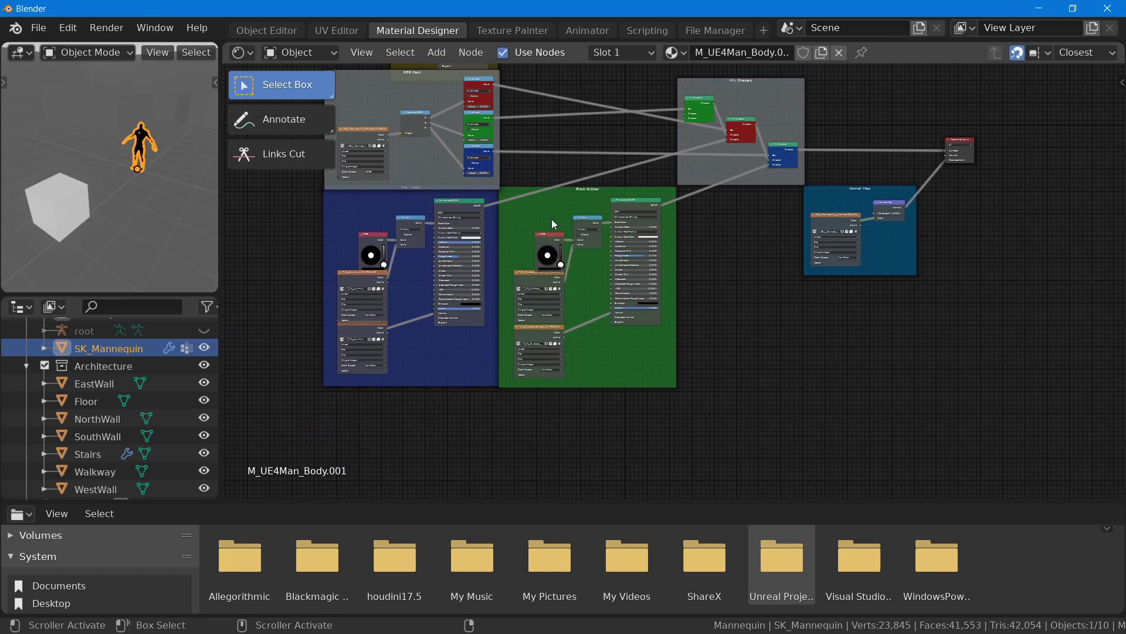
Search the node editor's add-node list for 'lerp' nodes.
{"action": "scroll", "coordinate": [571, 221], "scroll_direction": "up", "scroll_amount": 4}
{"action": "middle_click_drag", "start_coordinate": [430, 327], "coordinate": [446, 246]}
{"action": "key", "text": "shift+a"}
{"action": "left_click", "coordinate": [749, 223]}
{"action": "type", "text": "lerp"}
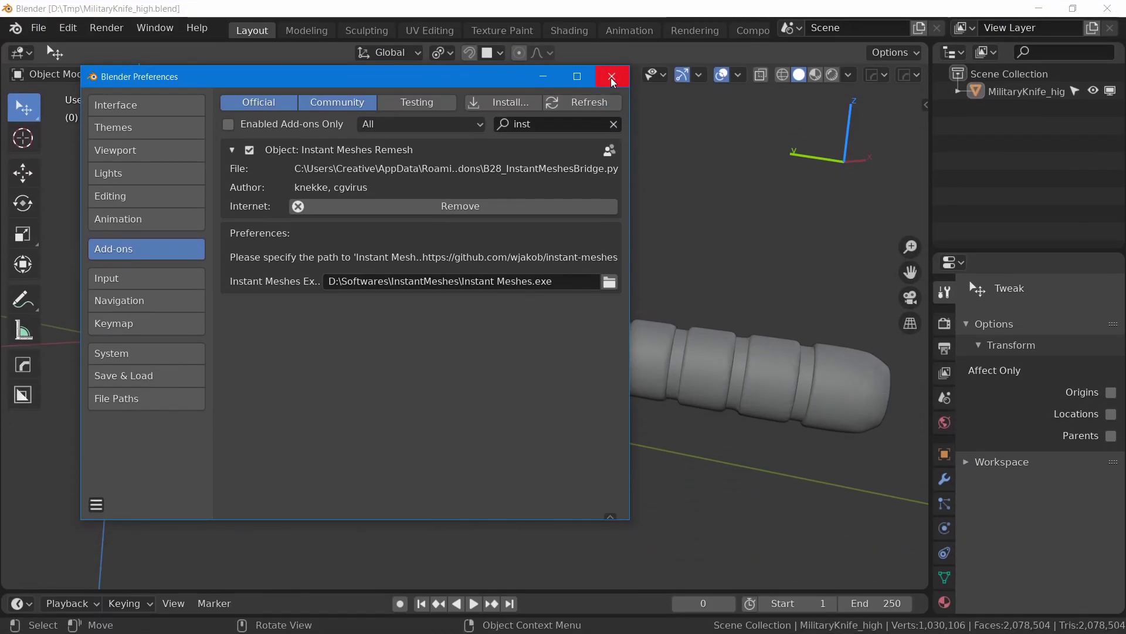
Remesh the selected military knife with Object > Instant Meshes Remesh.
{"action": "left_click", "coordinate": [612, 77]}
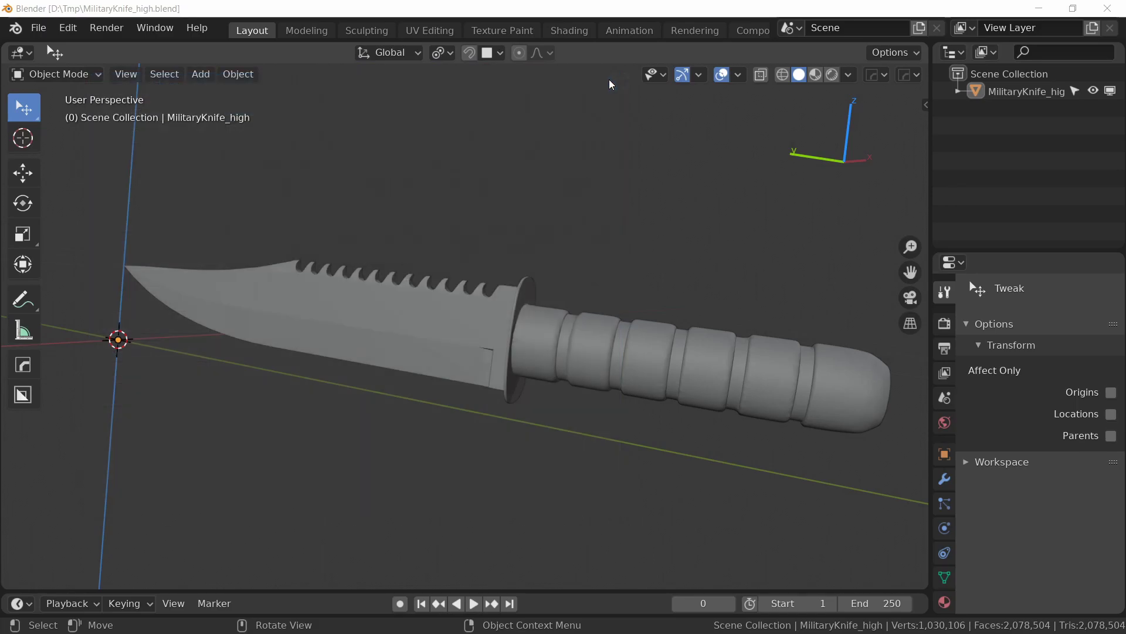
{"action": "key", "text": "a"}
{"action": "left_click", "coordinate": [237, 74]}
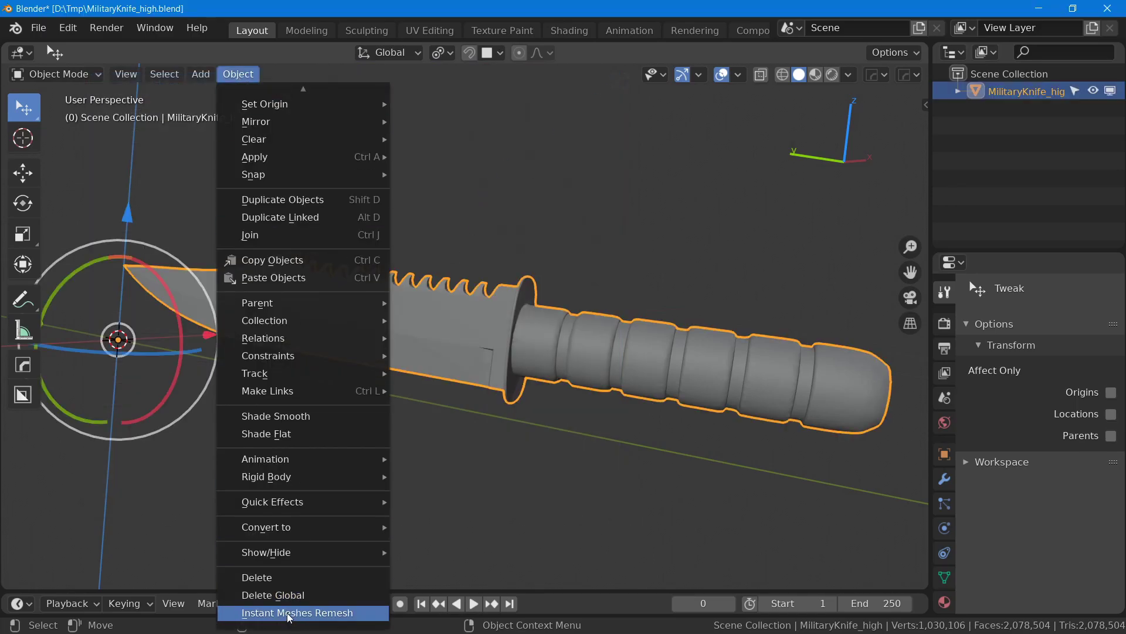
{"action": "left_click", "coordinate": [287, 614]}
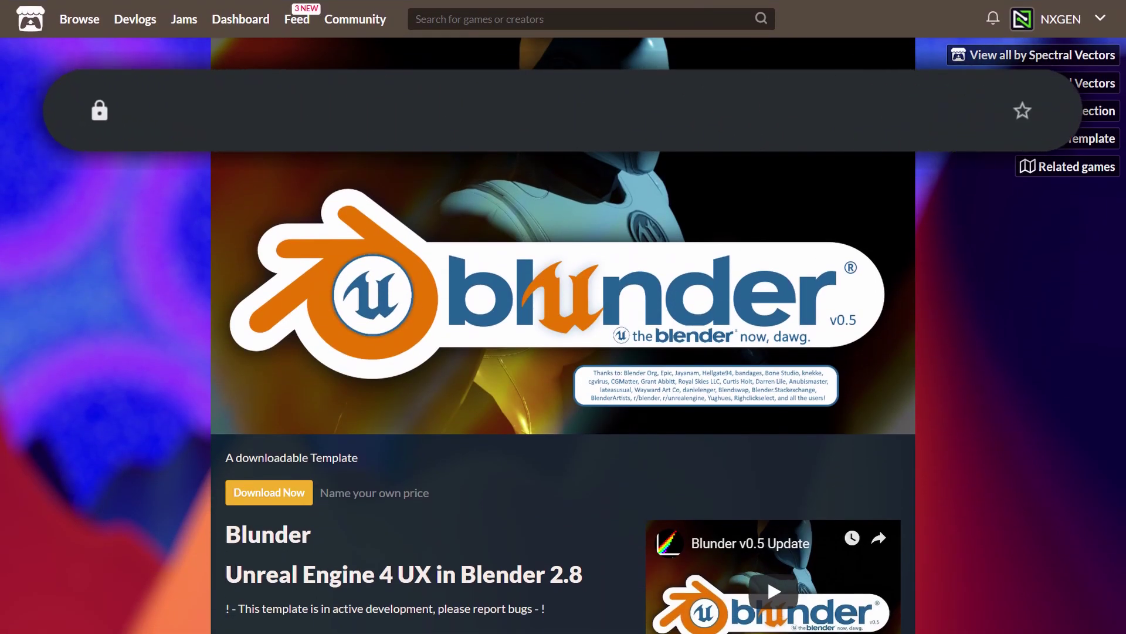
{"action": "scroll", "coordinate": [563, 352], "scroll_direction": "down", "scroll_amount": 3}
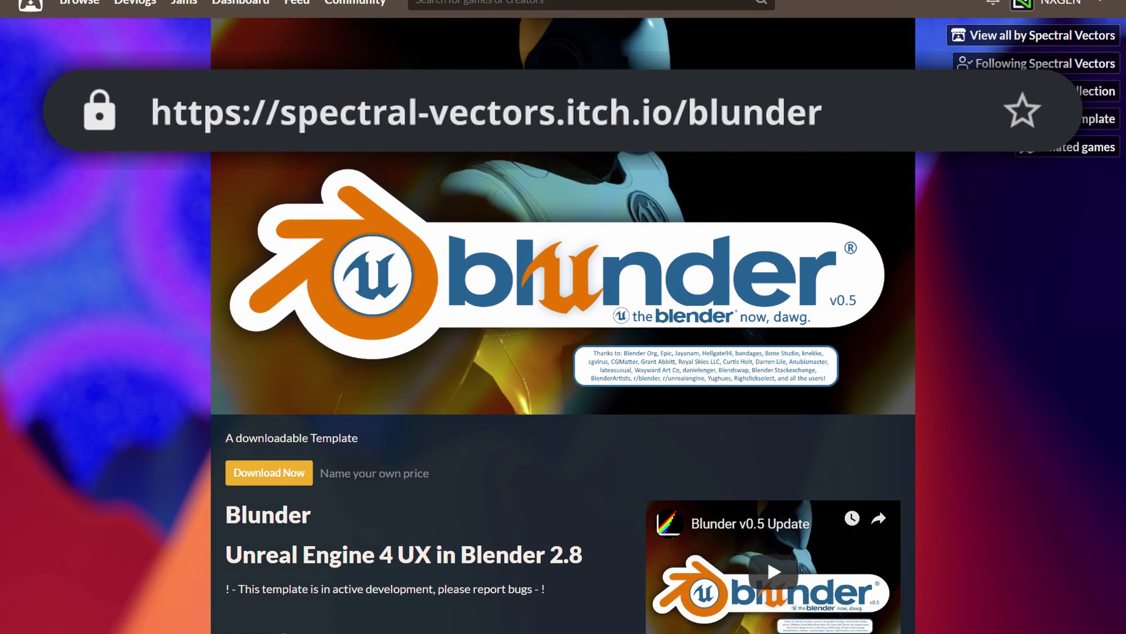
{"action": "scroll", "coordinate": [563, 352], "scroll_direction": "down", "scroll_amount": 4}
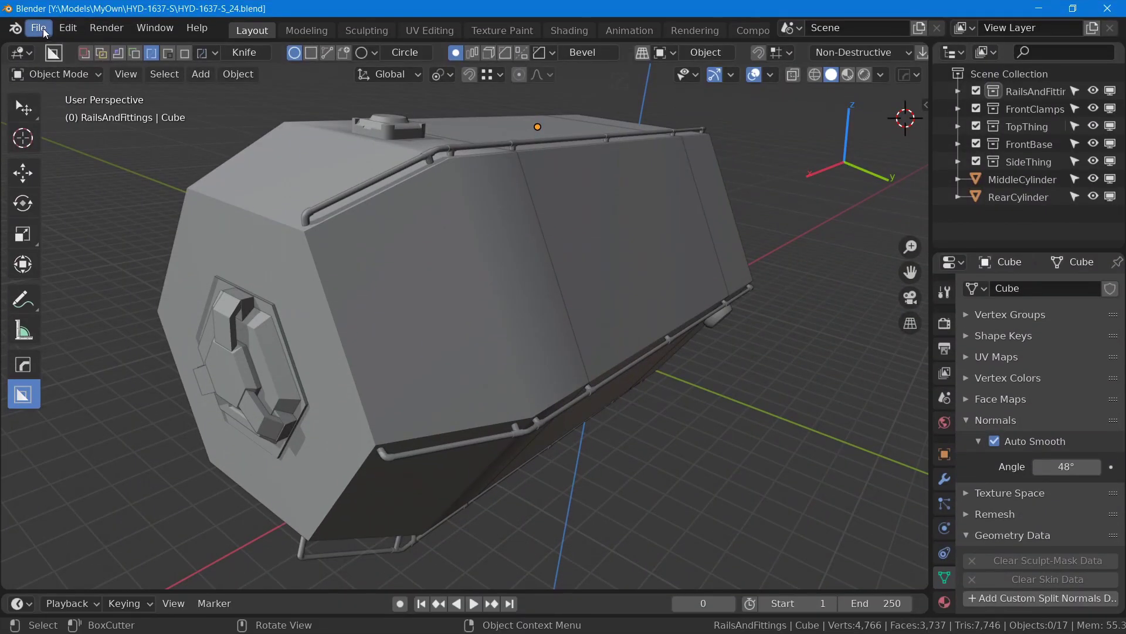
Start a new file from the Blunder 0 5 template and walk the view toward the mannequin.
{"action": "left_click", "coordinate": [43, 271]}
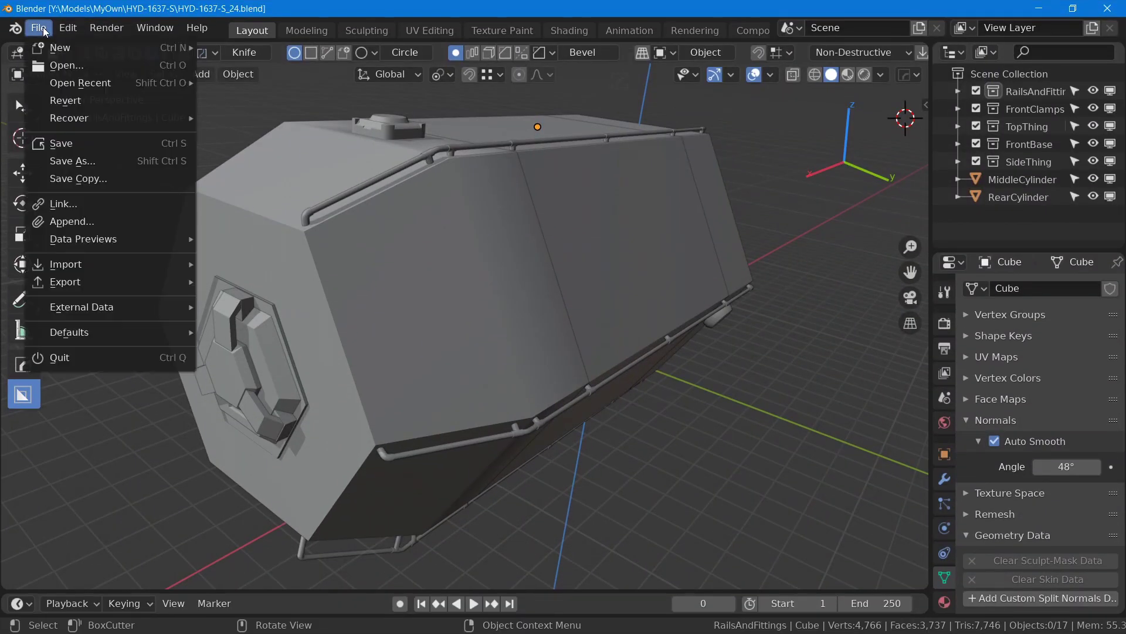
{"action": "mouse_move", "coordinate": [56, 297]}
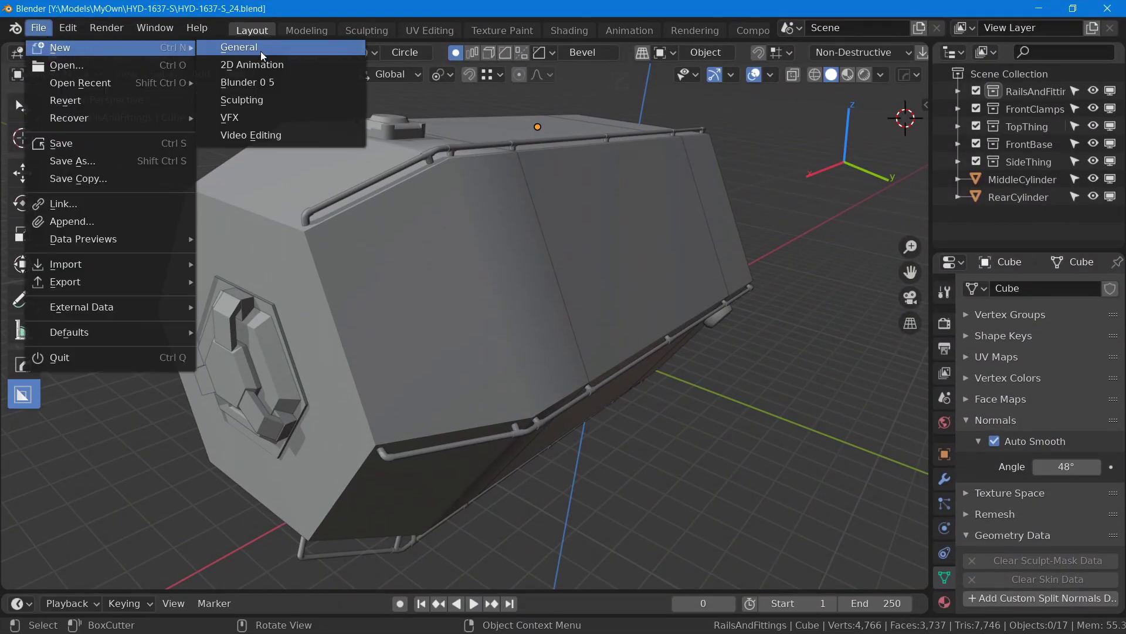
{"action": "left_click", "coordinate": [297, 83]}
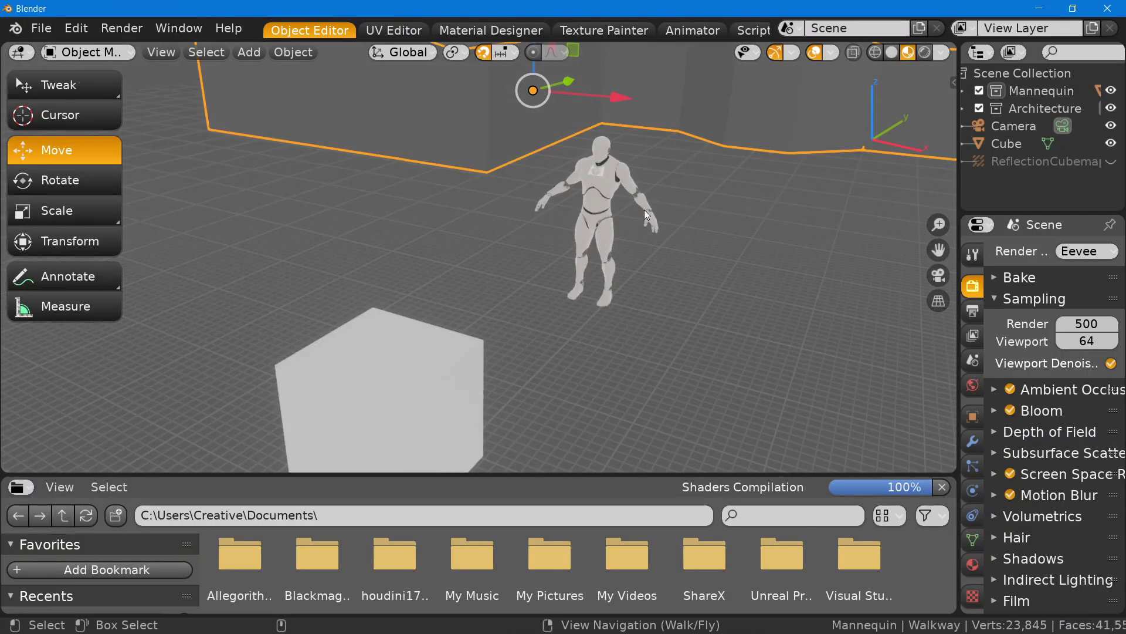
{"action": "left_click", "coordinate": [606, 207]}
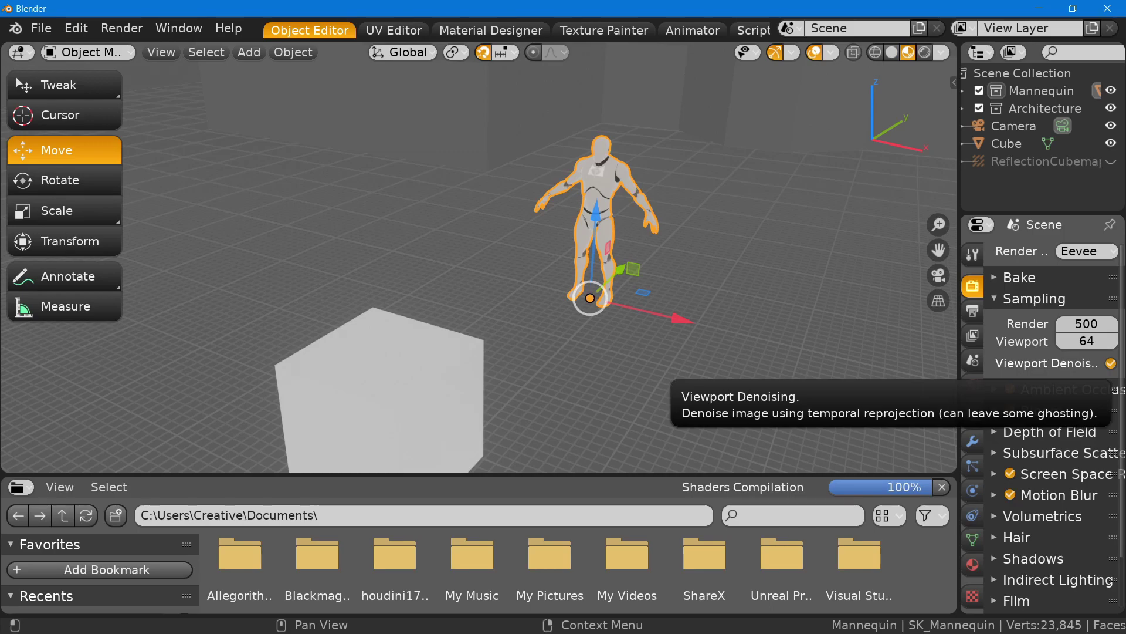
{"action": "key", "text": "shift+grave"}
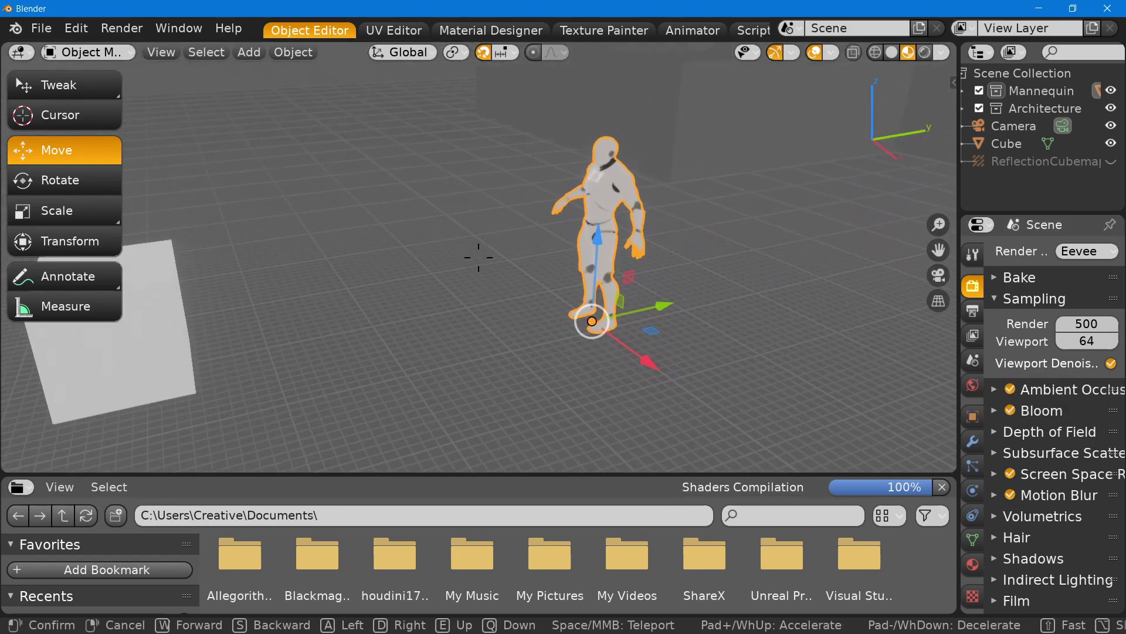
{"action": "key", "text": "w"}
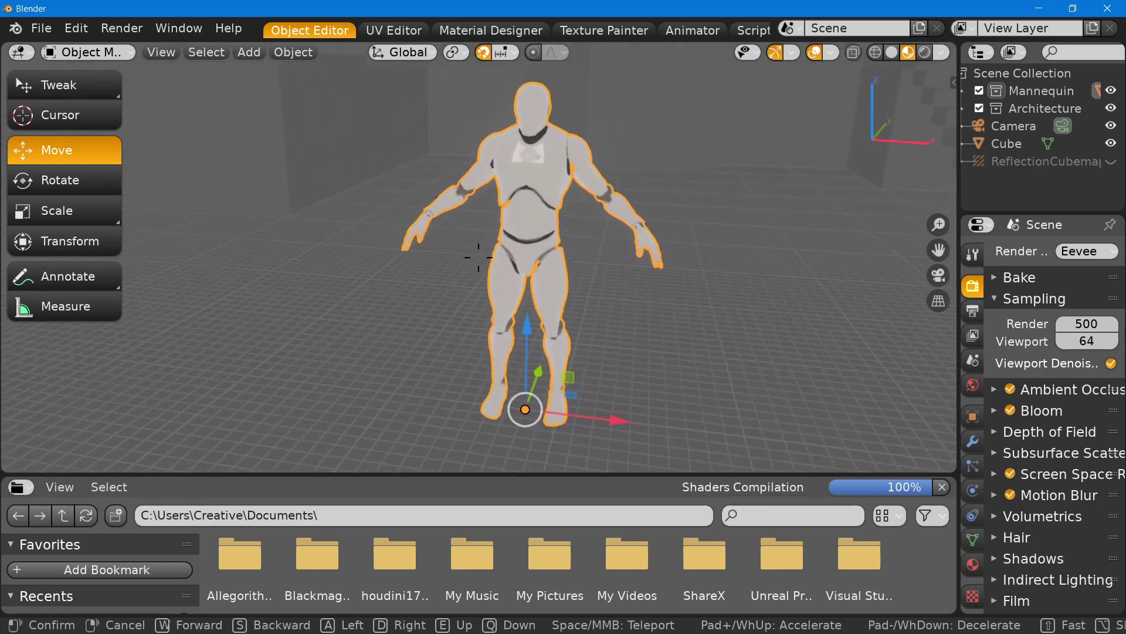
{"action": "left_click", "coordinate": [479, 257]}
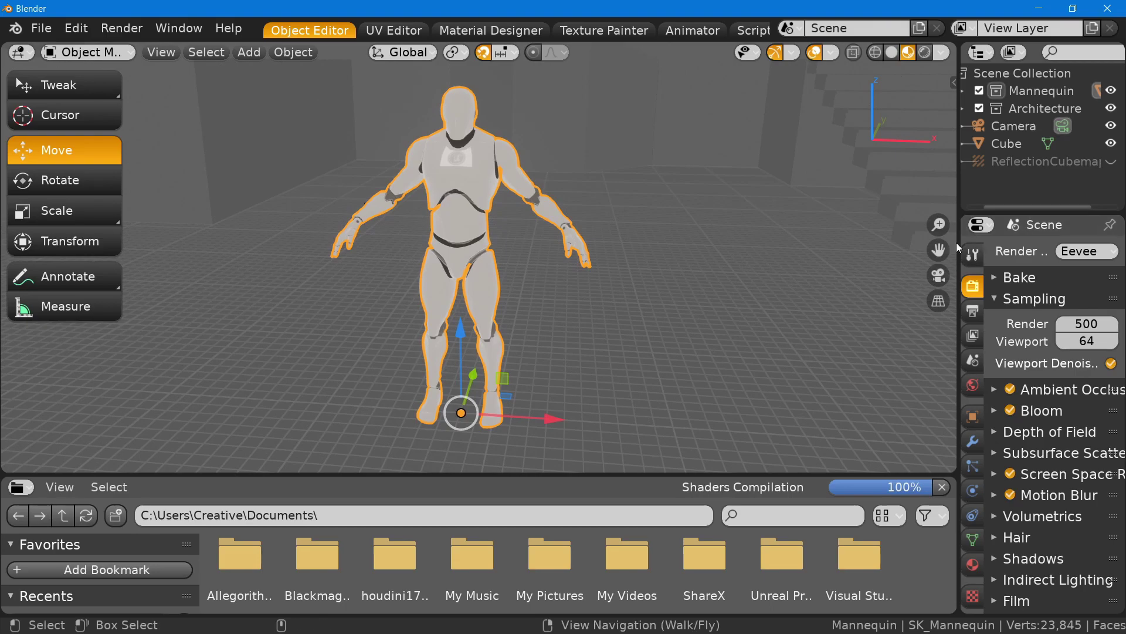
Widen the outliner and properties area, then browse the Output, View Layer and Scene properties.
{"action": "left_click_drag", "start_coordinate": [958, 246], "coordinate": [887, 251]}
{"action": "left_click", "coordinate": [902, 312]}
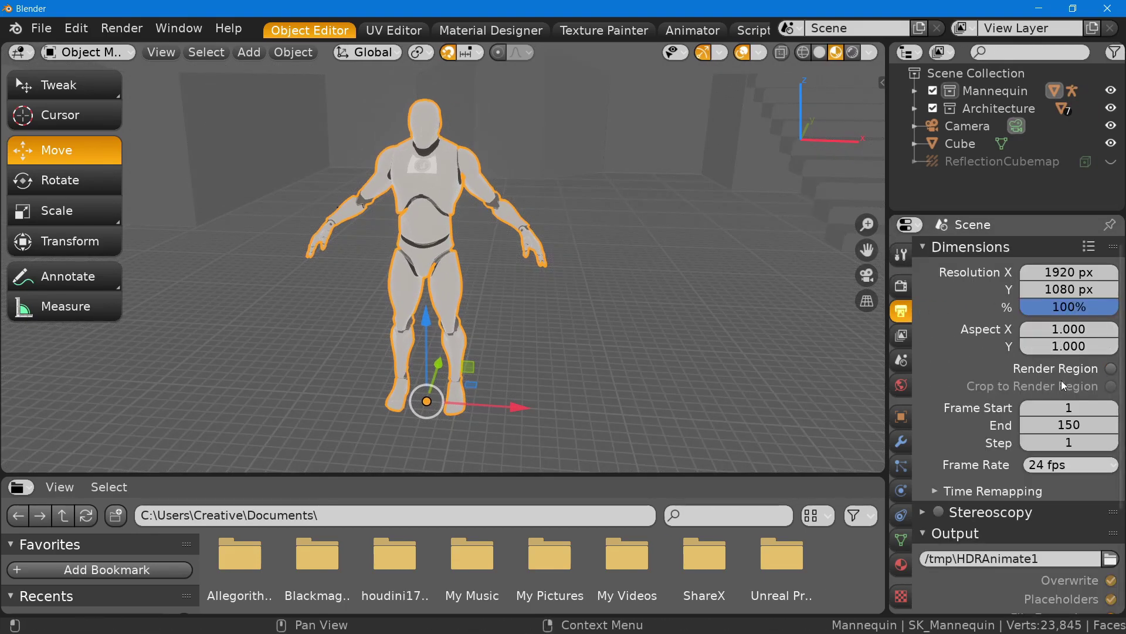
{"action": "scroll", "coordinate": [942, 311], "scroll_direction": "down", "scroll_amount": 3}
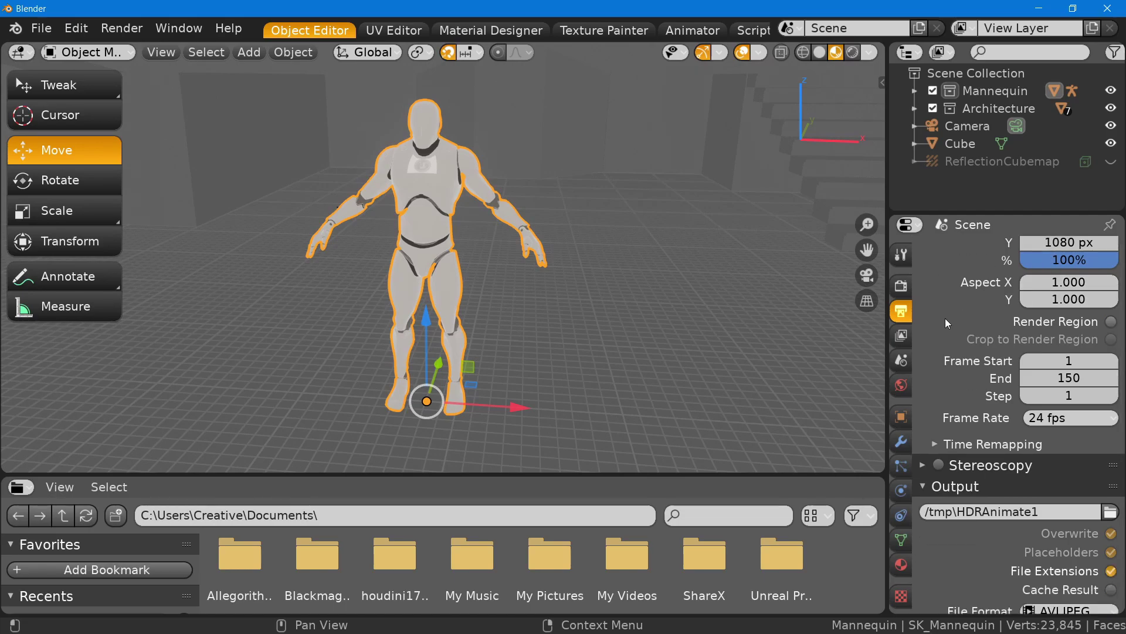
{"action": "left_click", "coordinate": [902, 337]}
{"action": "left_click", "coordinate": [902, 361]}
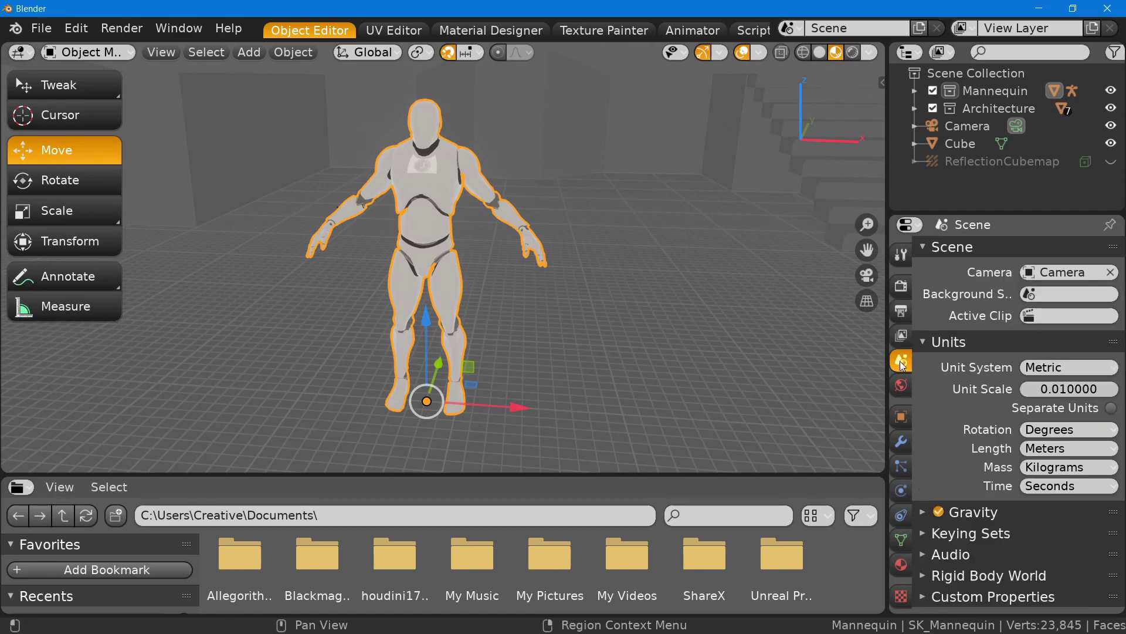
Look through the UV Editing, Material Designer and Texture Painter workspaces, then show File > Open Recent.
{"action": "left_click", "coordinate": [398, 33]}
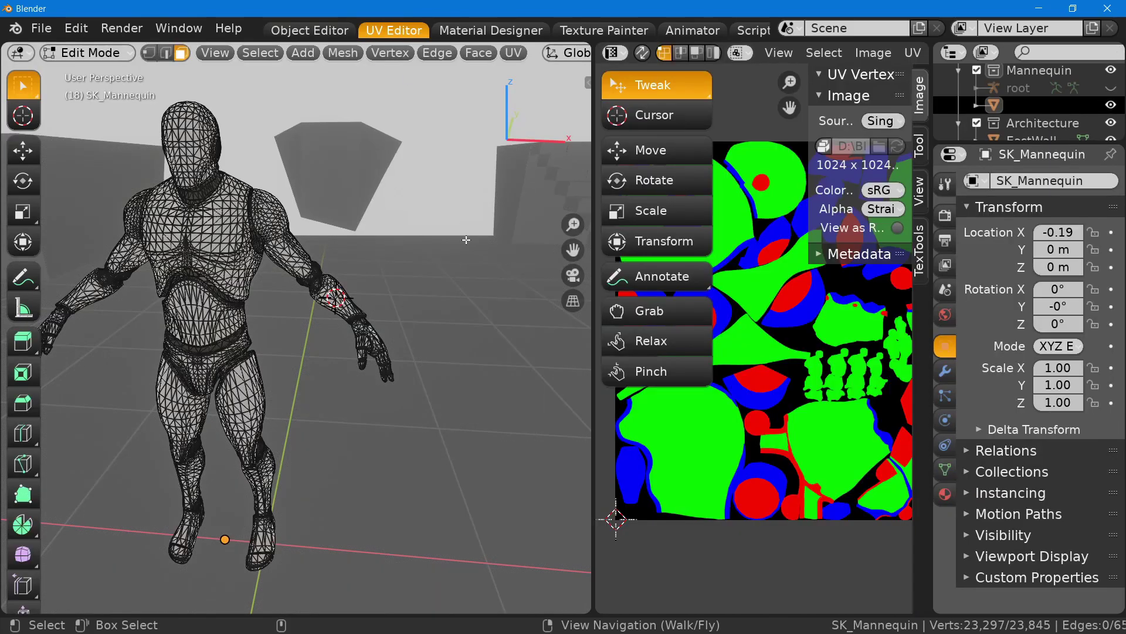
{"action": "left_click", "coordinate": [489, 32]}
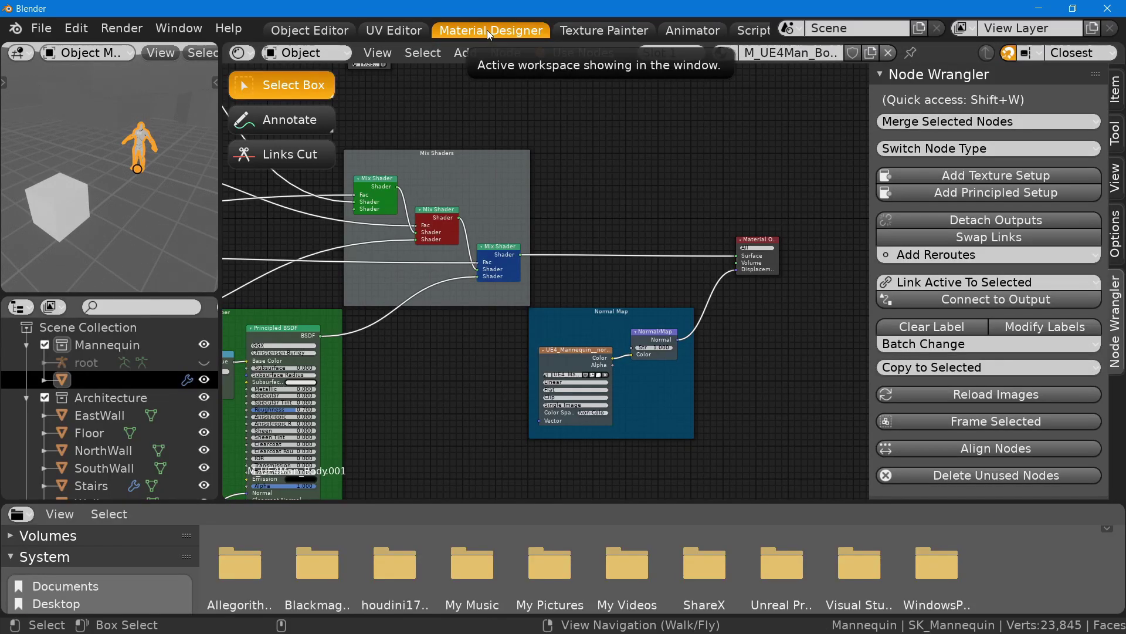
{"action": "left_click", "coordinate": [582, 27]}
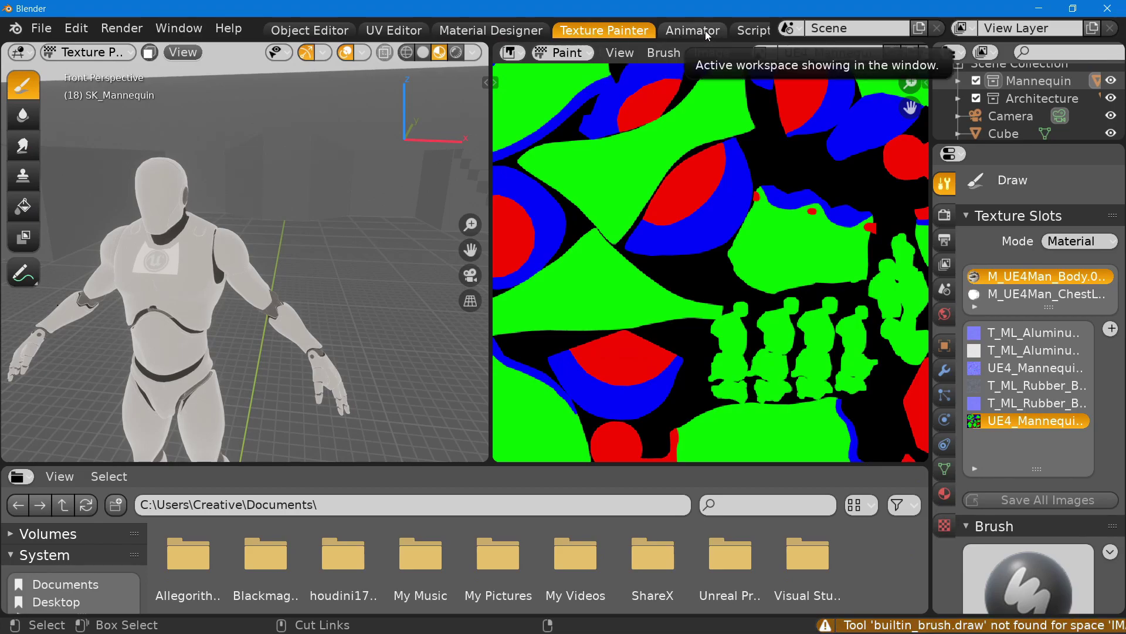
{"action": "left_click", "coordinate": [41, 28]}
Load LightSaber_17.blend without saving the current scene and view it in Rendered shading.
{"action": "mouse_move", "coordinate": [175, 84]}
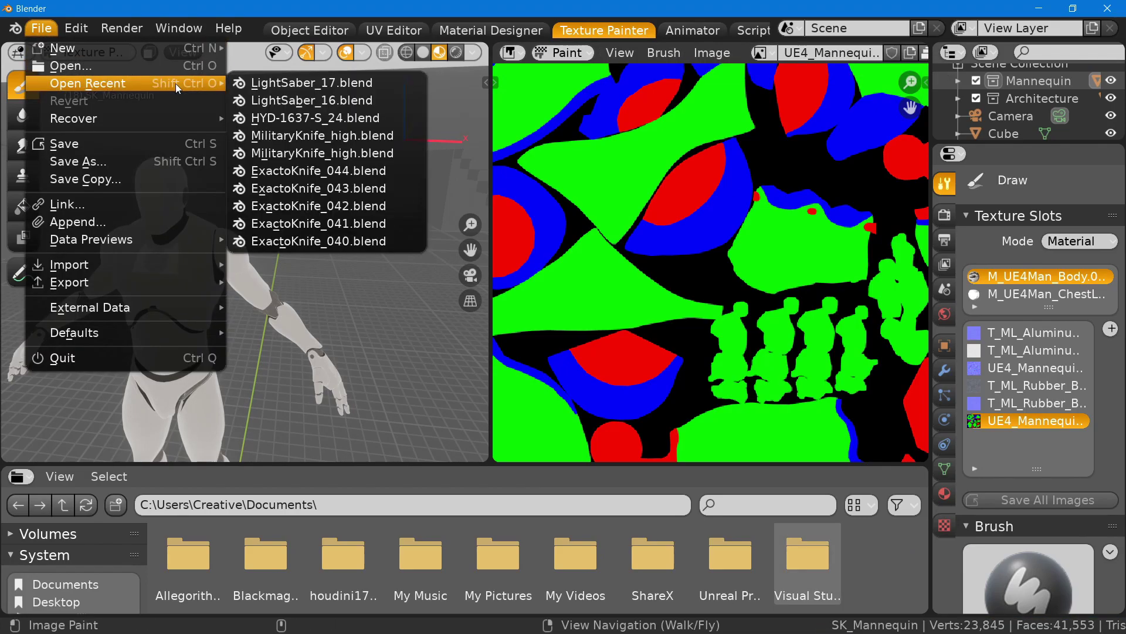
{"action": "left_click", "coordinate": [301, 82]}
{"action": "left_click", "coordinate": [633, 346]}
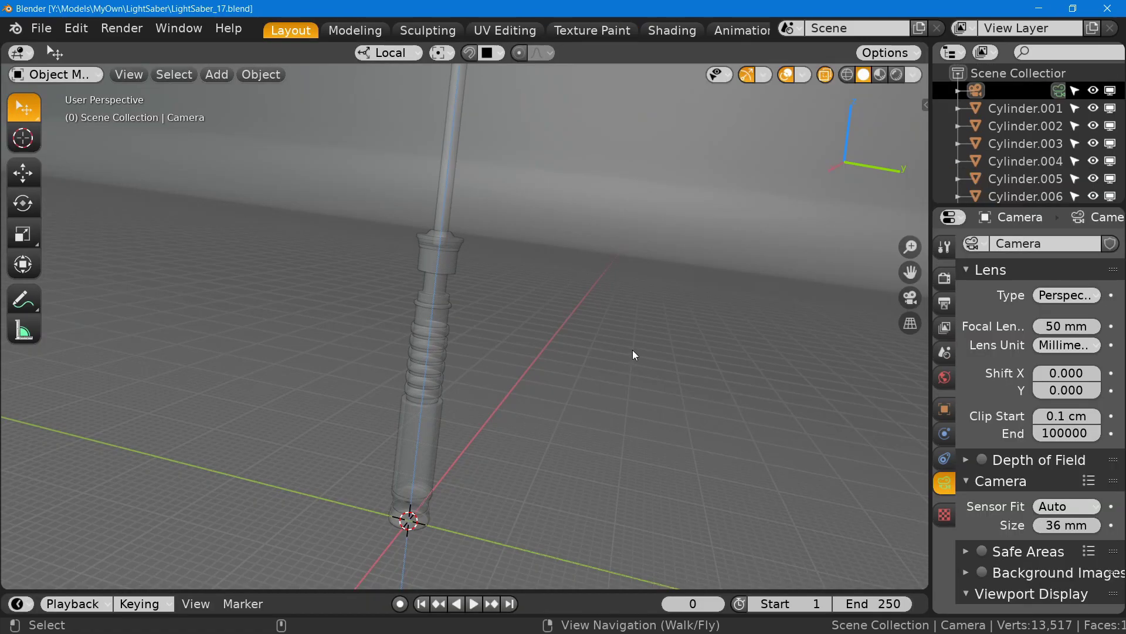
{"action": "left_click", "coordinate": [896, 75]}
Switch the interface theme to UnrealDark in Preferences > Themes.
{"action": "left_click", "coordinate": [77, 28]}
{"action": "left_click", "coordinate": [117, 274]}
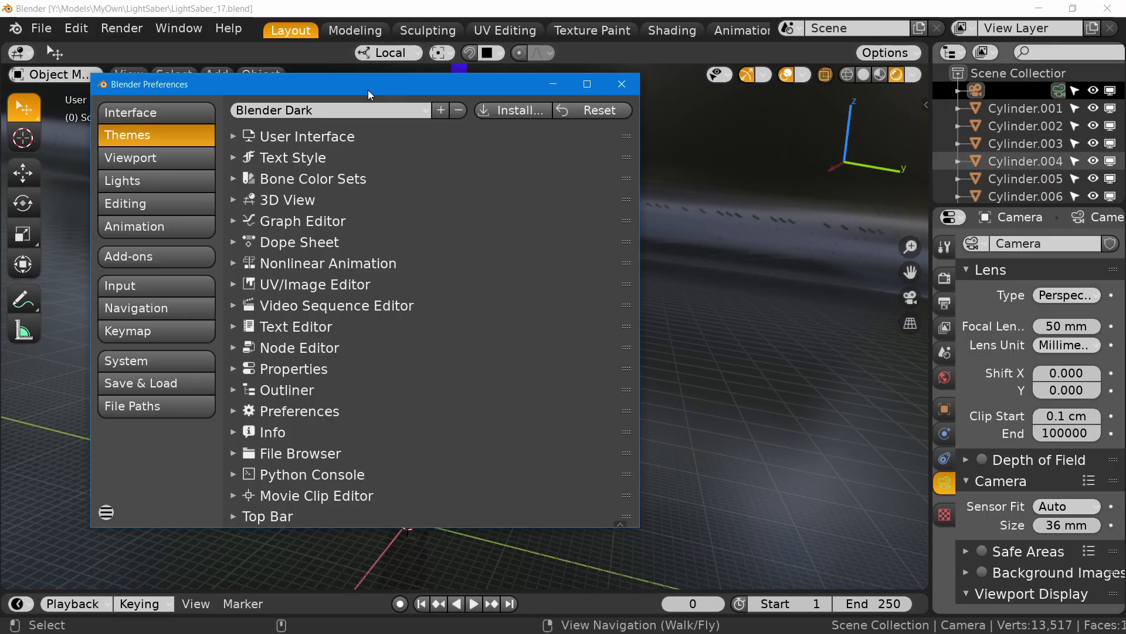
{"action": "left_click", "coordinate": [428, 111]}
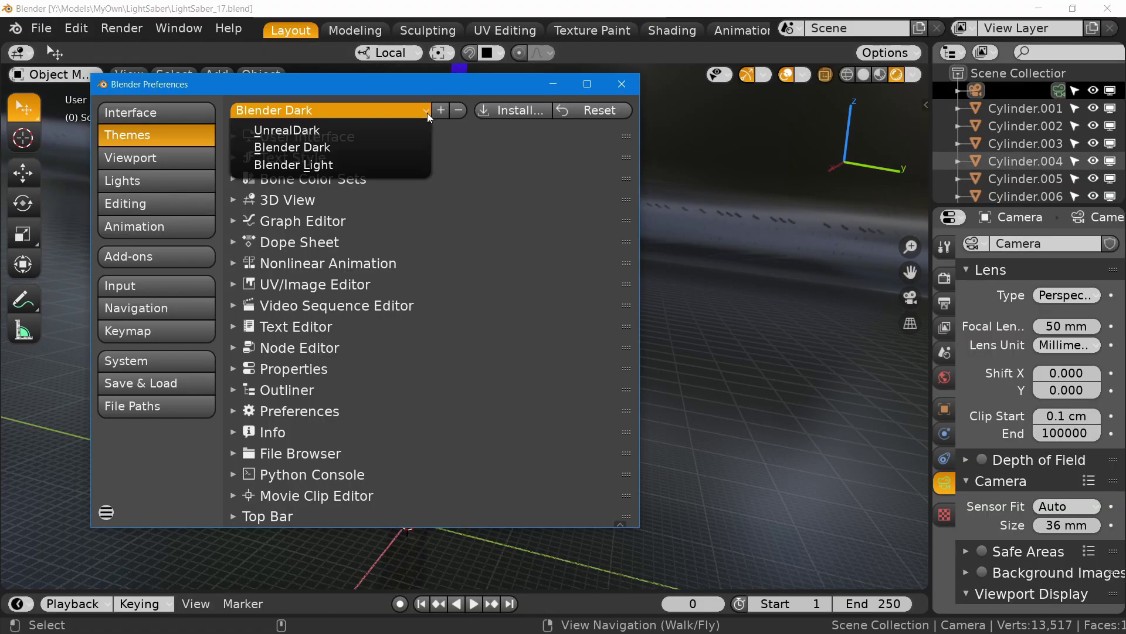
{"action": "left_click", "coordinate": [329, 131]}
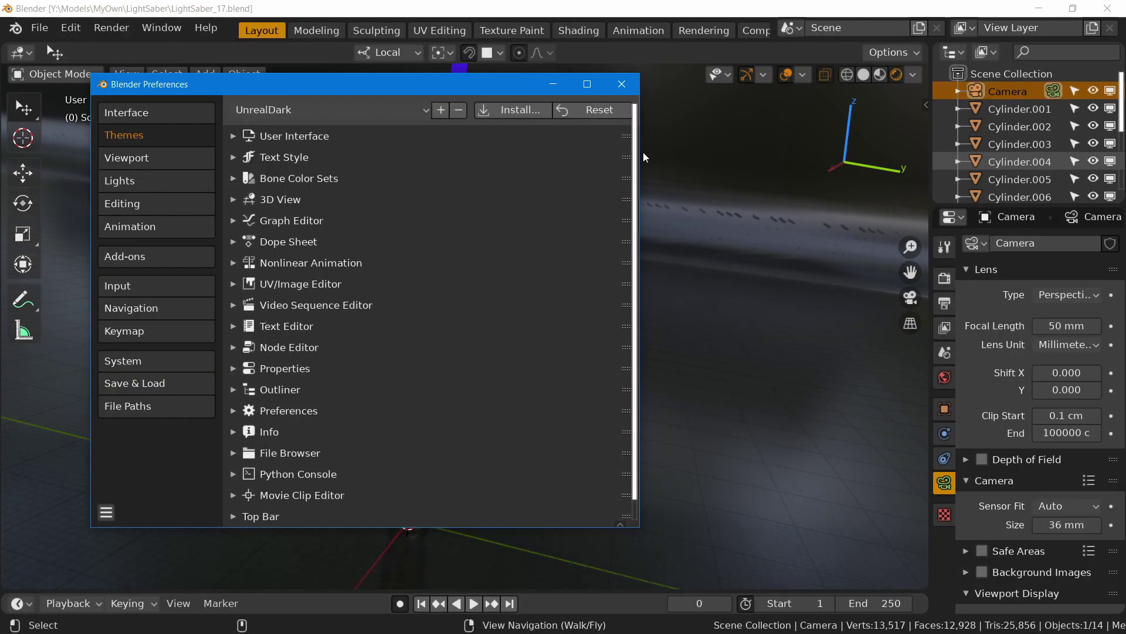
Close Preferences, preview the Open file browser in Thumbnails view, cancel it, and go to Shading.
{"action": "left_click", "coordinate": [632, 89]}
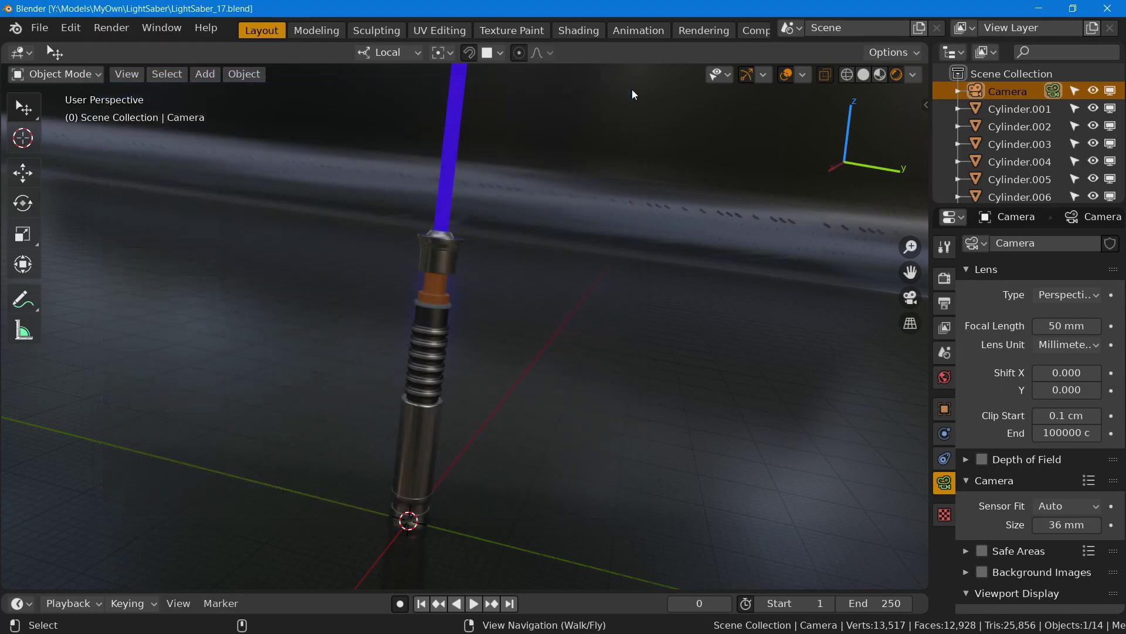
{"action": "left_click", "coordinate": [44, 30]}
{"action": "left_click", "coordinate": [65, 65]}
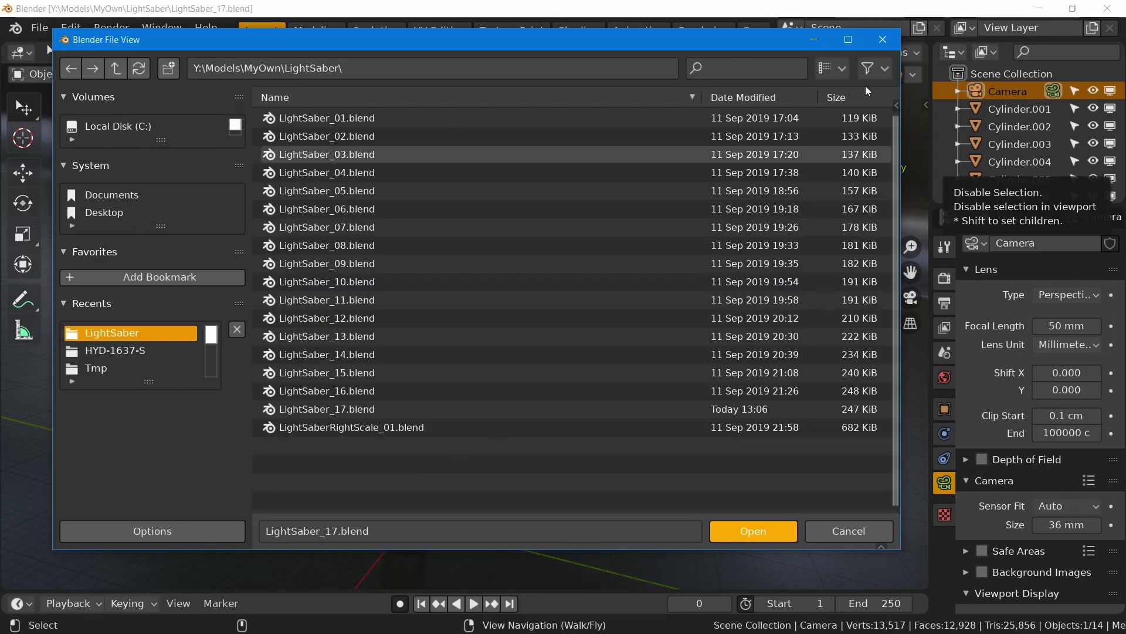
{"action": "left_click", "coordinate": [845, 68]}
{"action": "left_click", "coordinate": [757, 159]}
{"action": "left_click", "coordinate": [575, 37]}
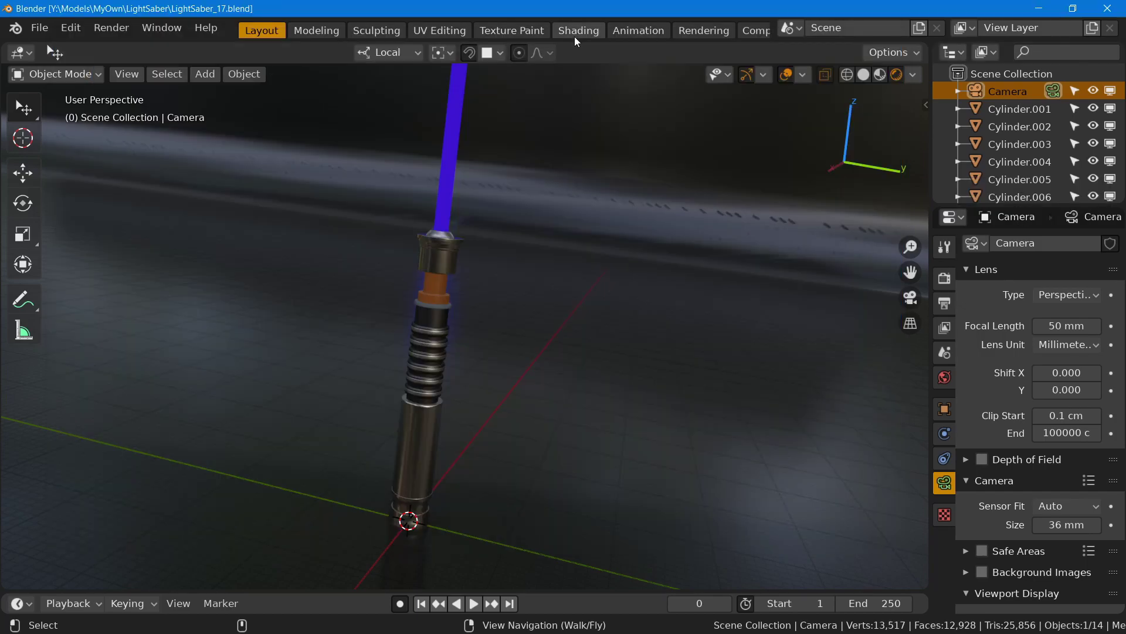
{"action": "left_click", "coordinate": [579, 30]}
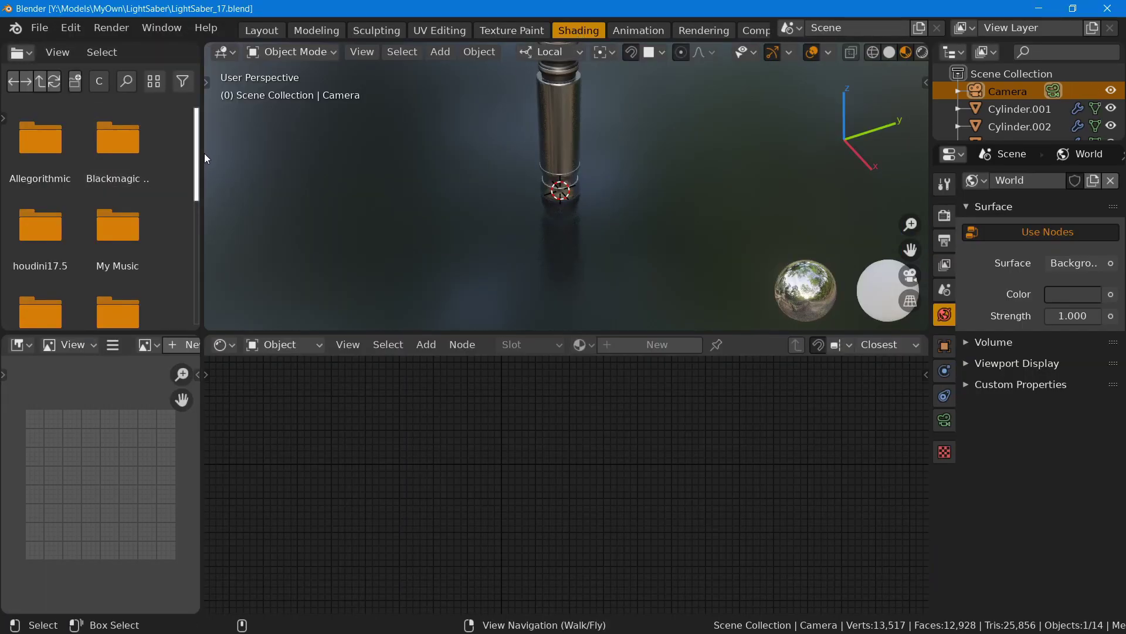
Enlarge the Shading workspace's file browser and node editor areas, then search the Shift+A node list.
{"action": "left_click_drag", "start_coordinate": [203, 153], "coordinate": [286, 152]}
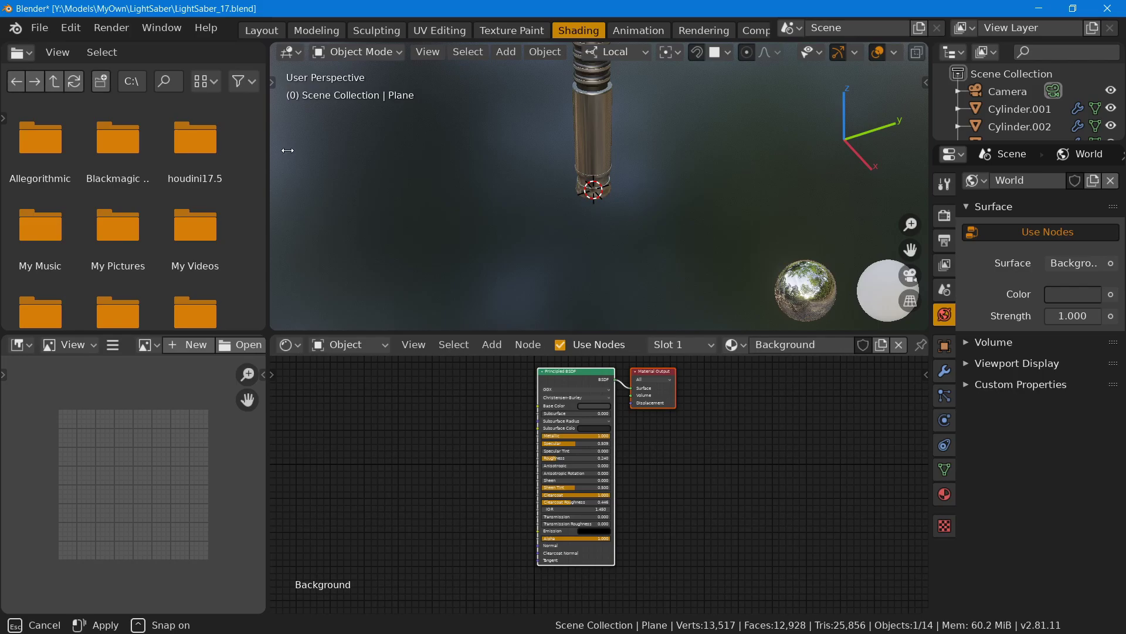
{"action": "left_click_drag", "start_coordinate": [649, 333], "coordinate": [648, 233]}
{"action": "key", "text": "shift+a"}
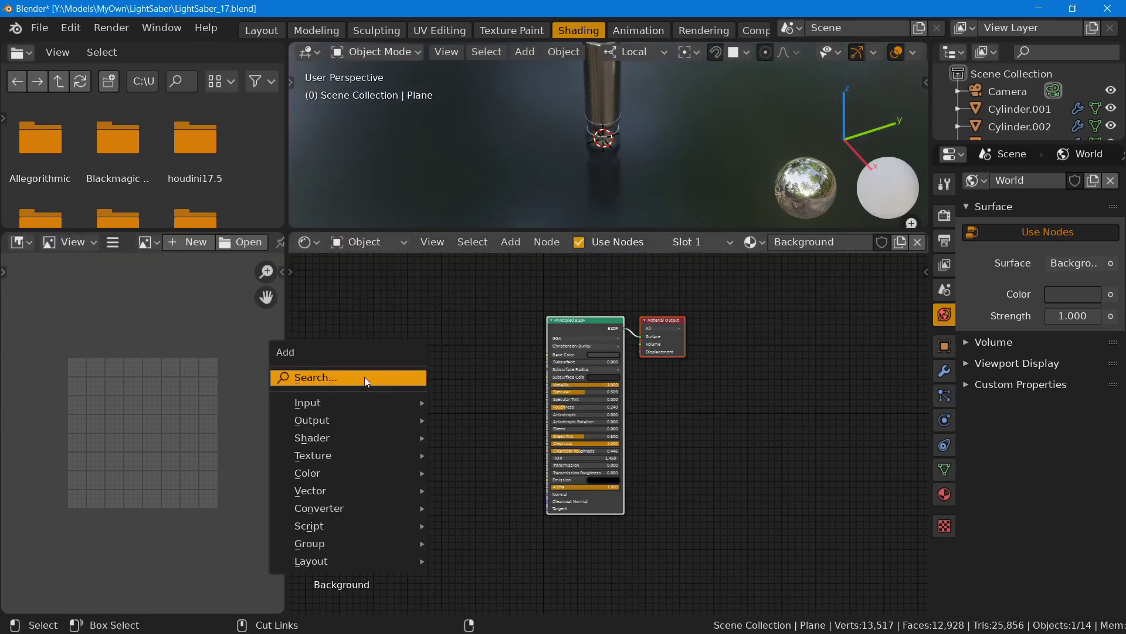
{"action": "left_click", "coordinate": [364, 376]}
{"action": "scroll", "coordinate": [713, 30], "scroll_direction": "down", "scroll_amount": 4}
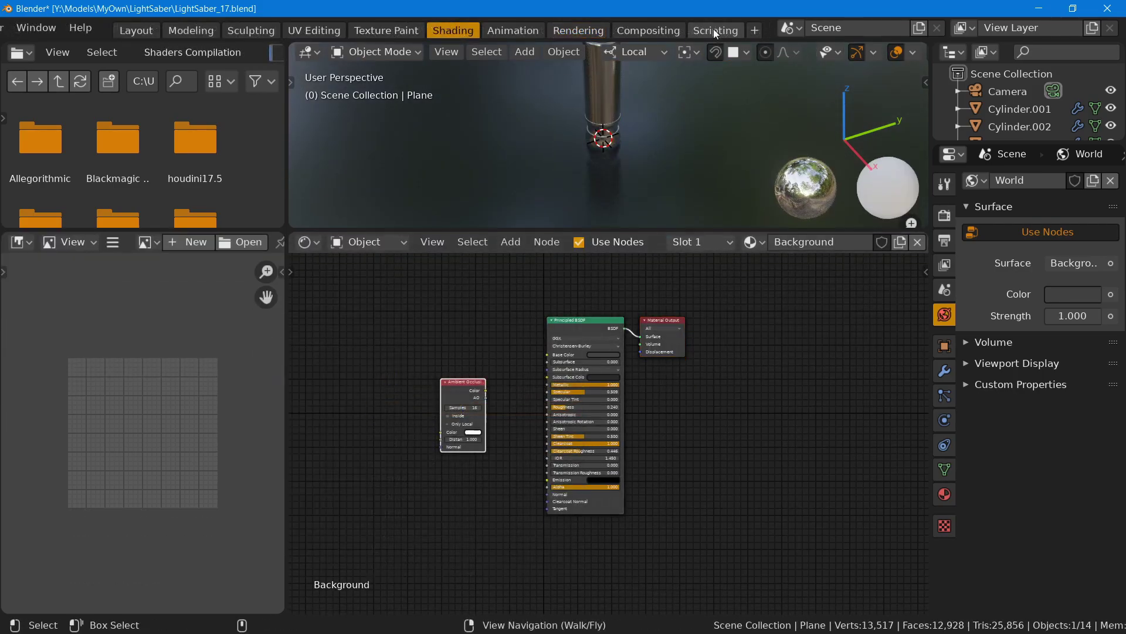
Inspect the themed Scripting workspace text, then reopen Preferences with Ctrl+Comma.
{"action": "left_click", "coordinate": [713, 29]}
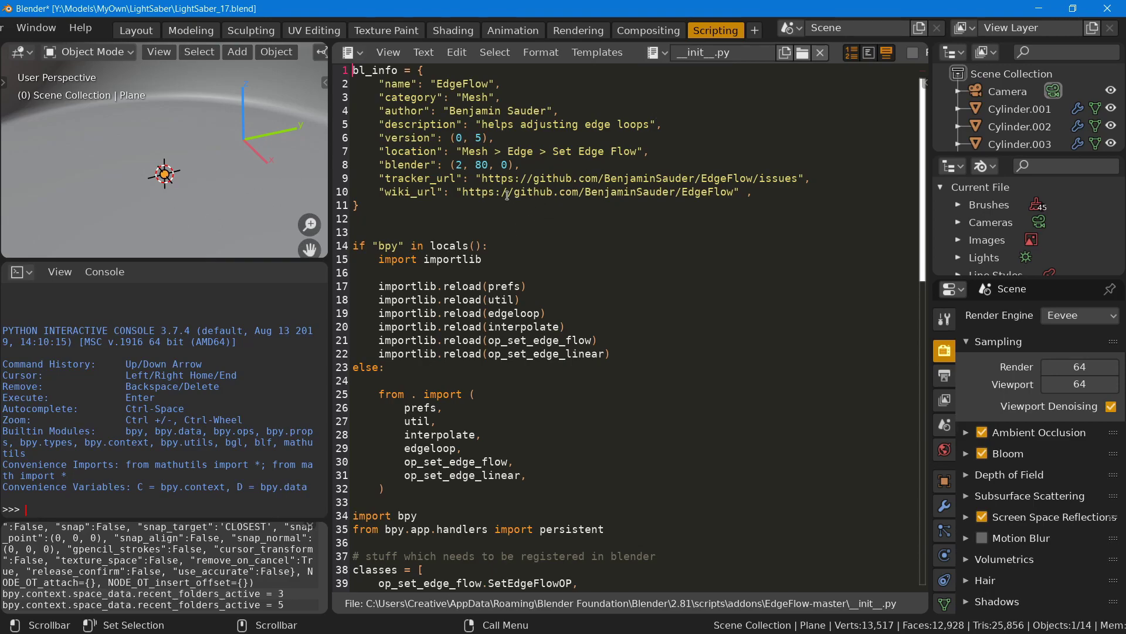
{"action": "left_click_drag", "start_coordinate": [413, 177], "coordinate": [585, 192]}
{"action": "scroll", "coordinate": [615, 264], "scroll_direction": "down", "scroll_amount": 16}
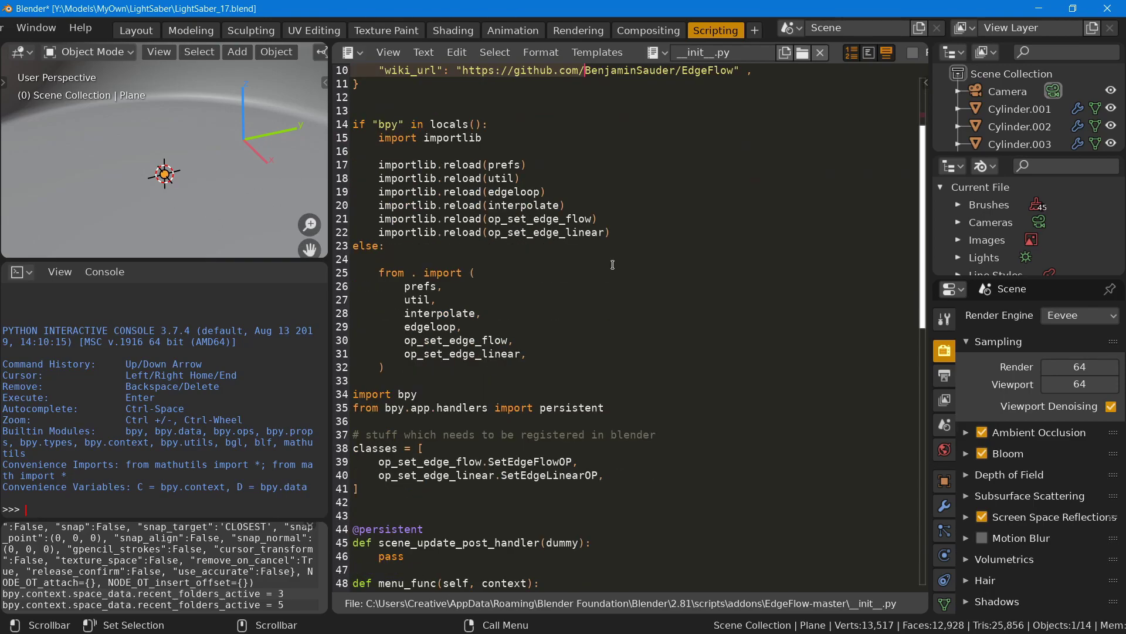
{"action": "key", "text": "ctrl+comma"}
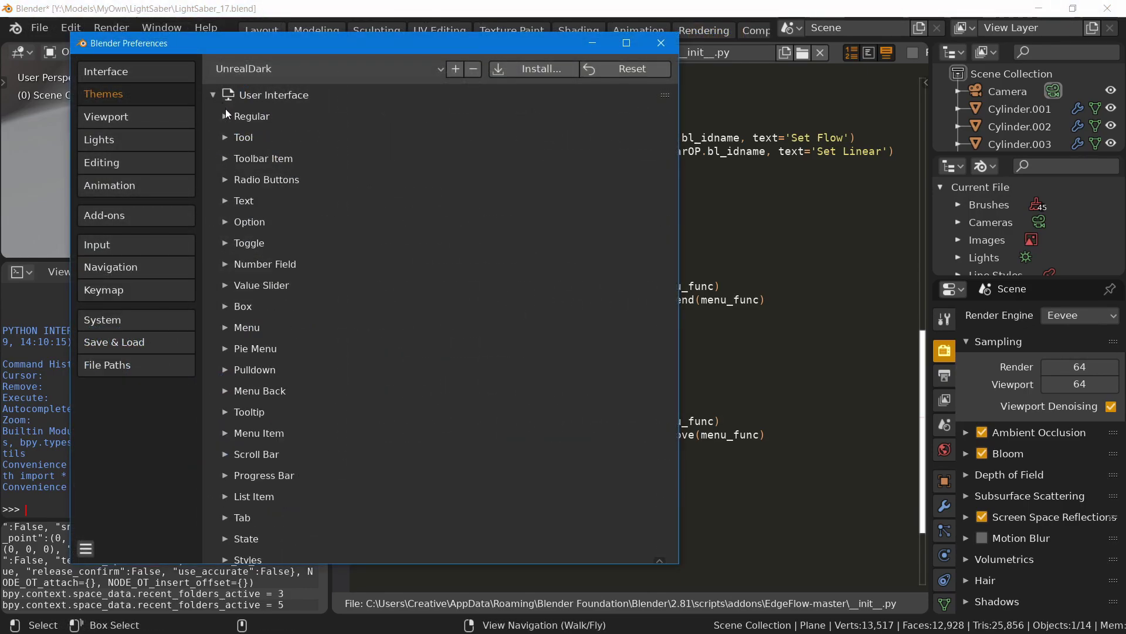
Expand the Regular widget colours, inspect its Selected swatch, then expand the Tool widget colours.
{"action": "left_click", "coordinate": [225, 115]}
{"action": "left_click", "coordinate": [347, 160]}
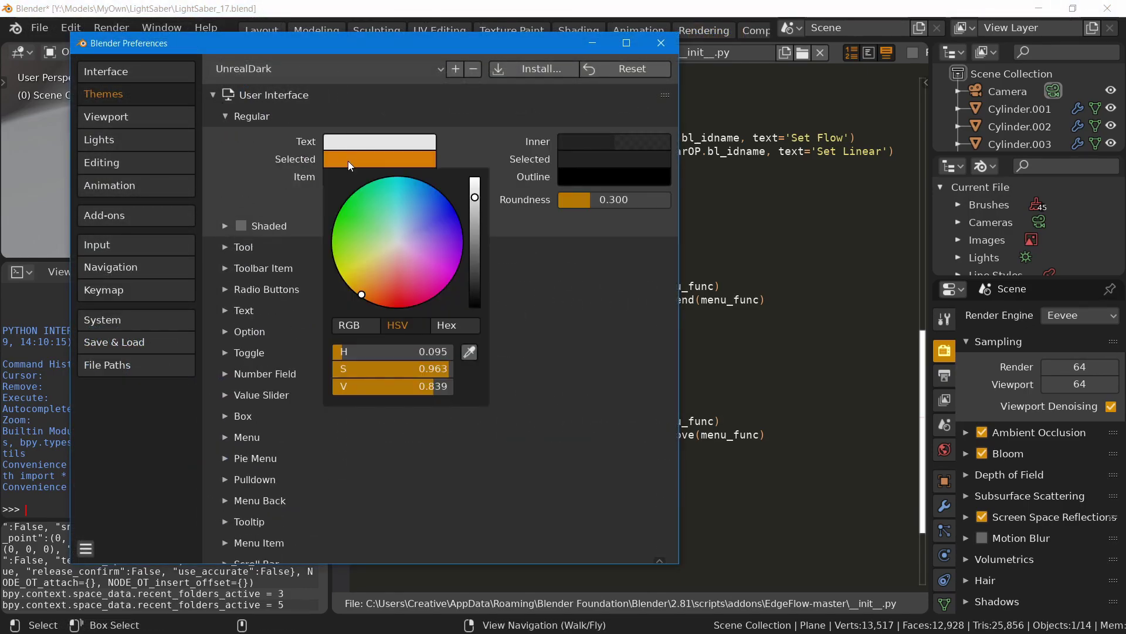
{"action": "left_click", "coordinate": [224, 247]}
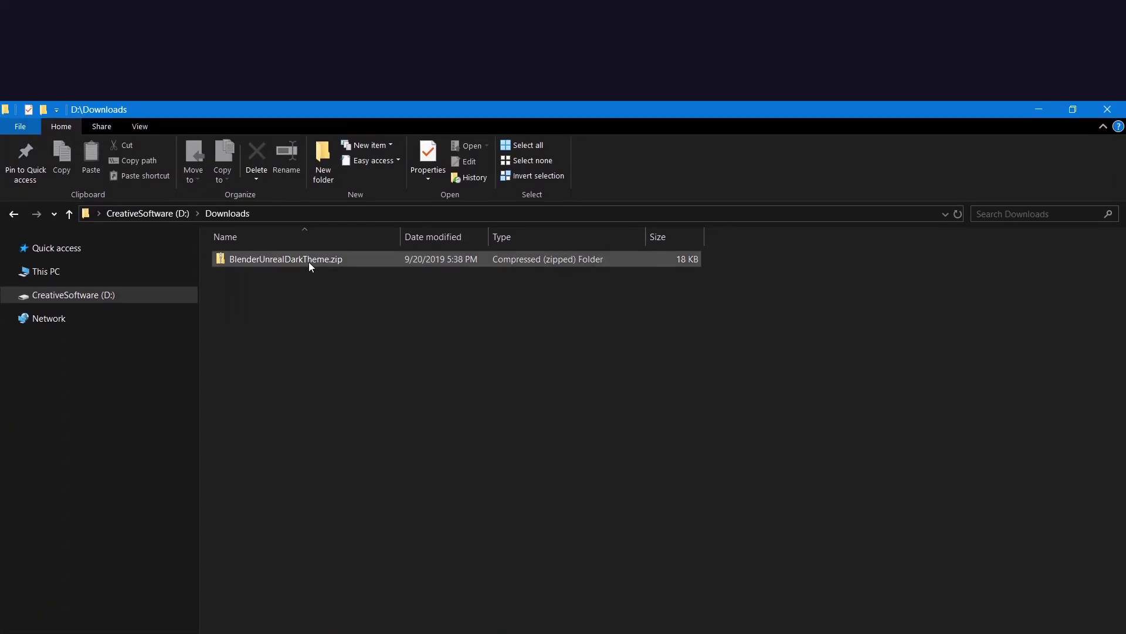
Extract the downloaded theme archive into its own folder.
{"action": "right_click", "coordinate": [311, 159]}
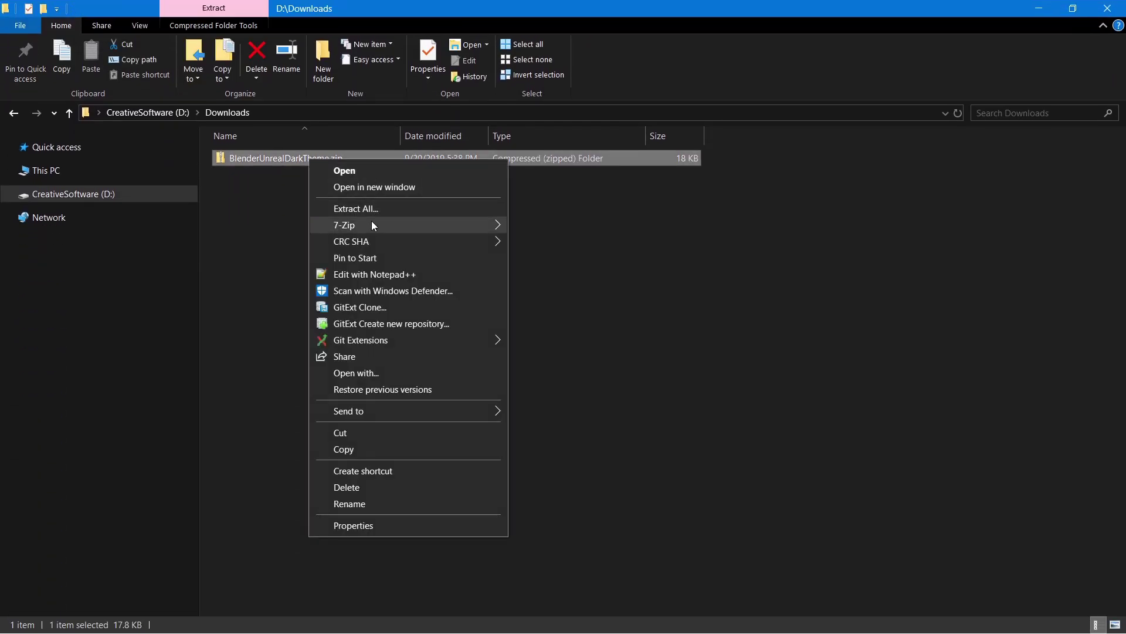
{"action": "mouse_move", "coordinate": [371, 225]}
{"action": "left_click", "coordinate": [569, 291]}
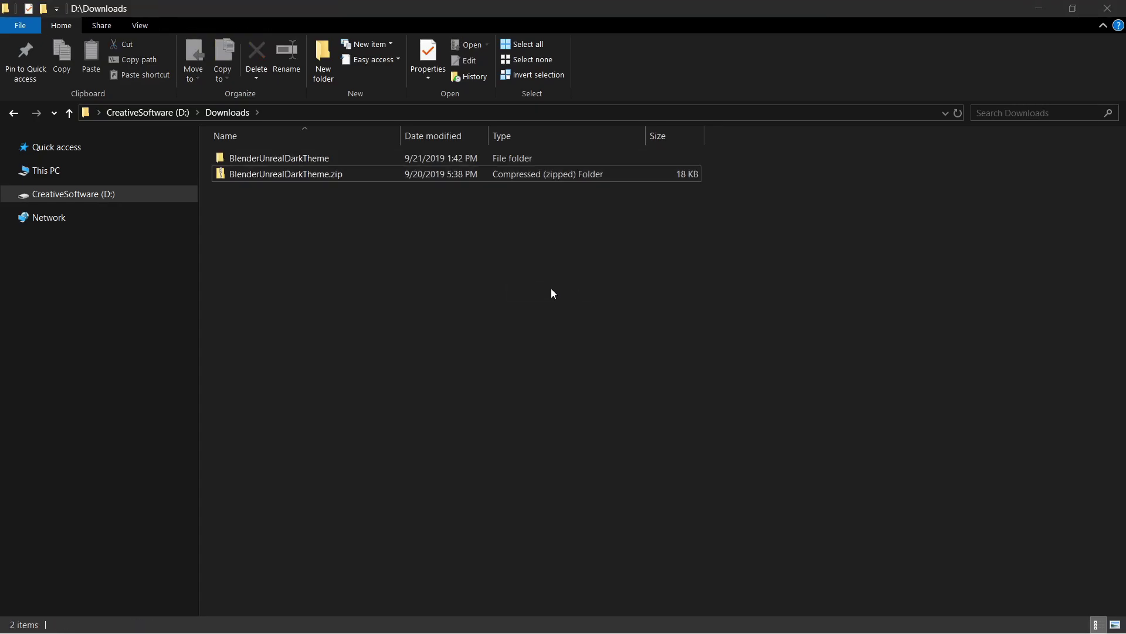
Open the extracted BlenderUnrealDarkTheme folder and select README.md, then UnrealDark.xml.
{"action": "double_click", "coordinate": [296, 158]}
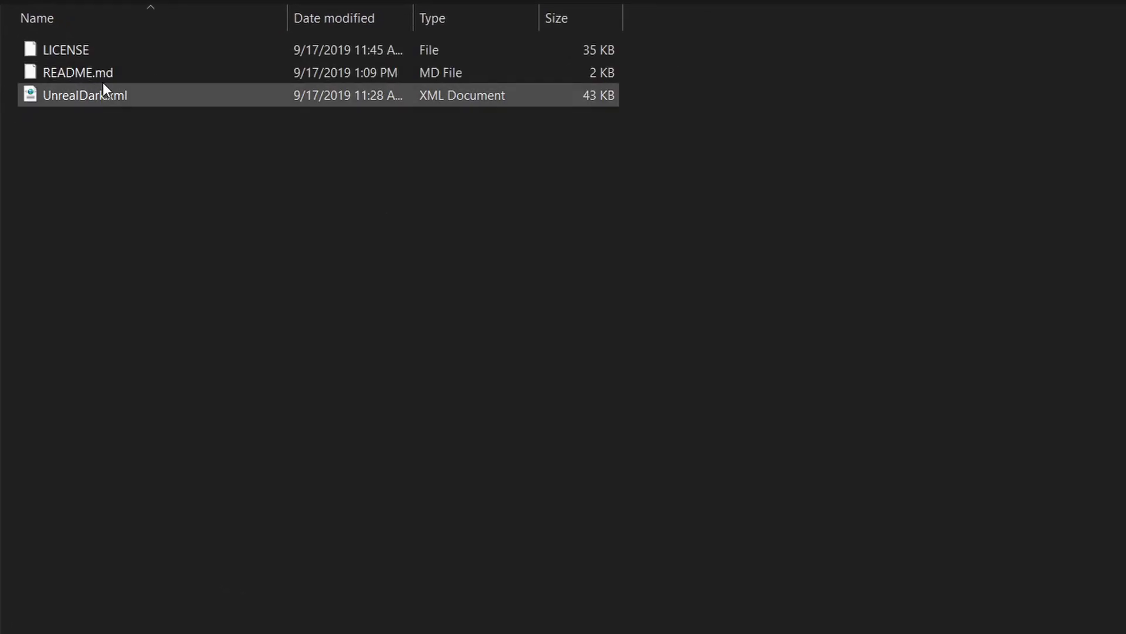
{"action": "left_click", "coordinate": [172, 76]}
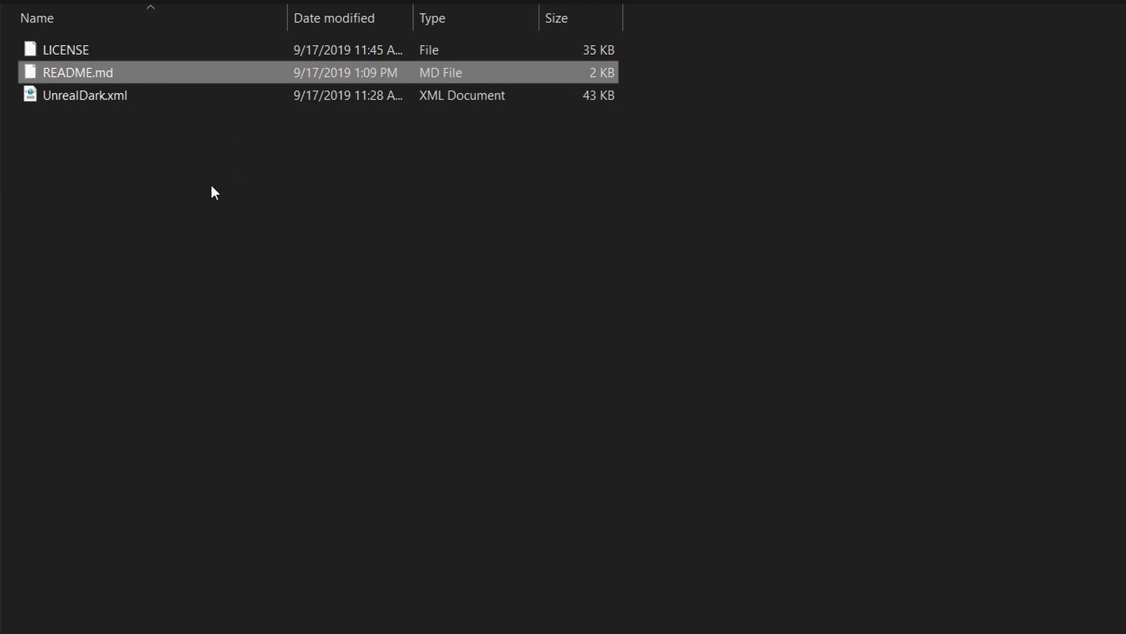
{"action": "left_click", "coordinate": [143, 97]}
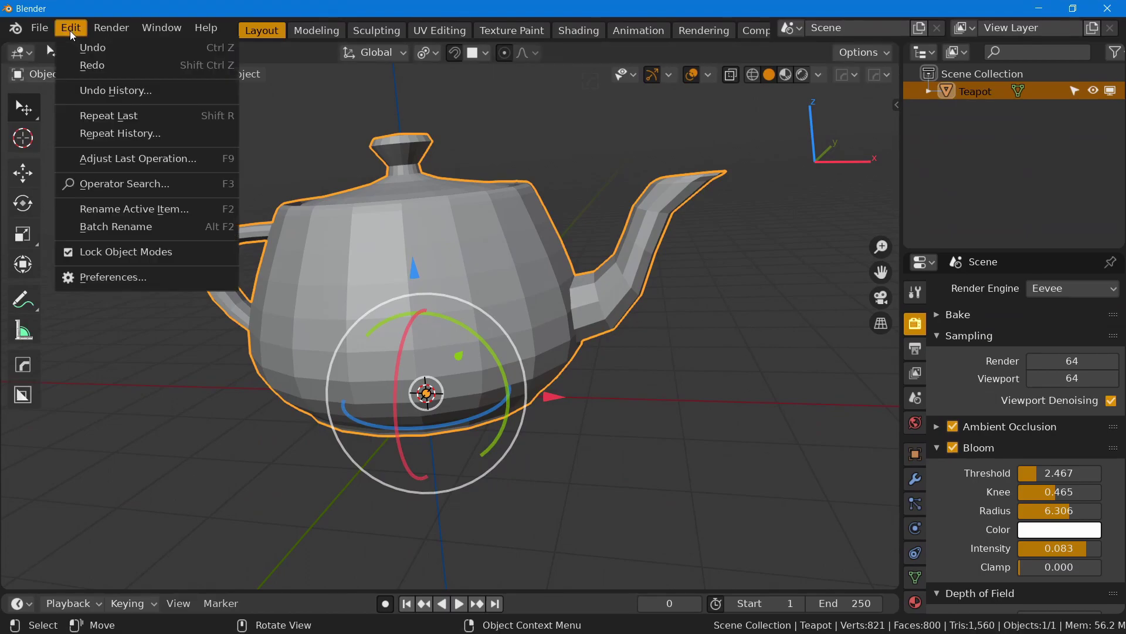
Install UnrealDark.xml from the BlenderUnrealDarkTheme folder via Preferences > Themes > Install.
{"action": "left_click", "coordinate": [112, 277]}
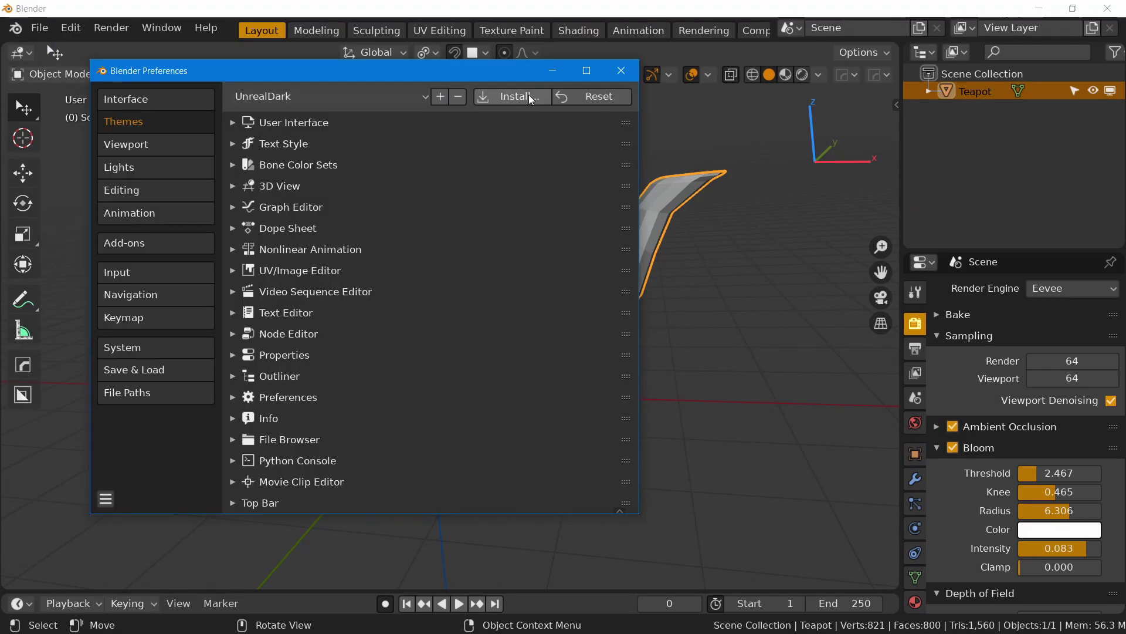
{"action": "left_click", "coordinate": [528, 94]}
{"action": "double_click", "coordinate": [371, 124]}
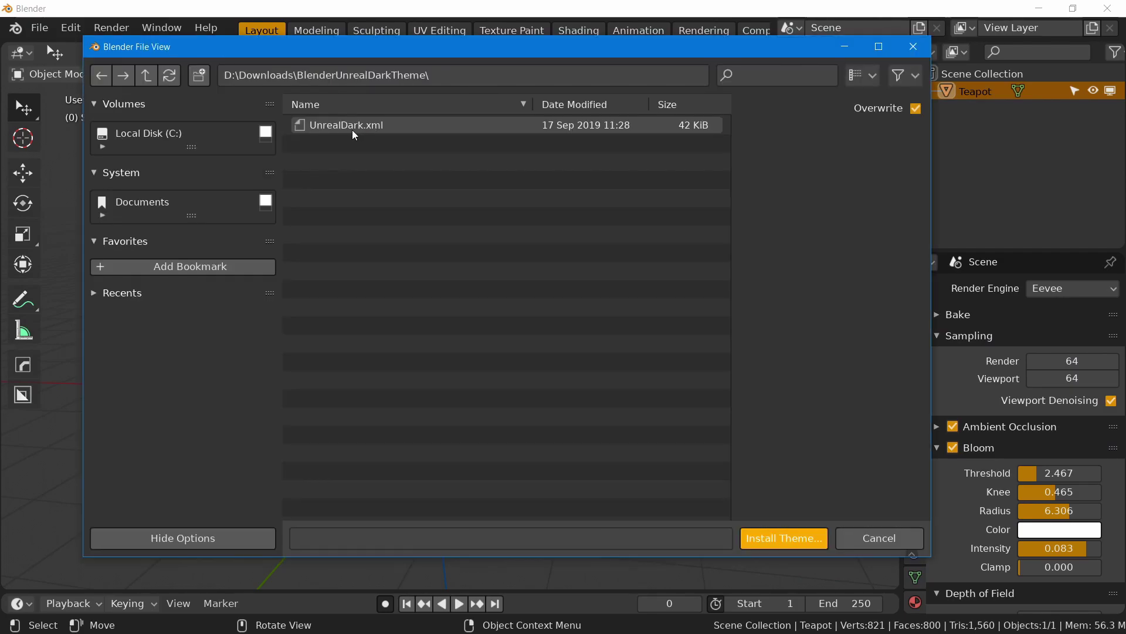
{"action": "left_click", "coordinate": [353, 125]}
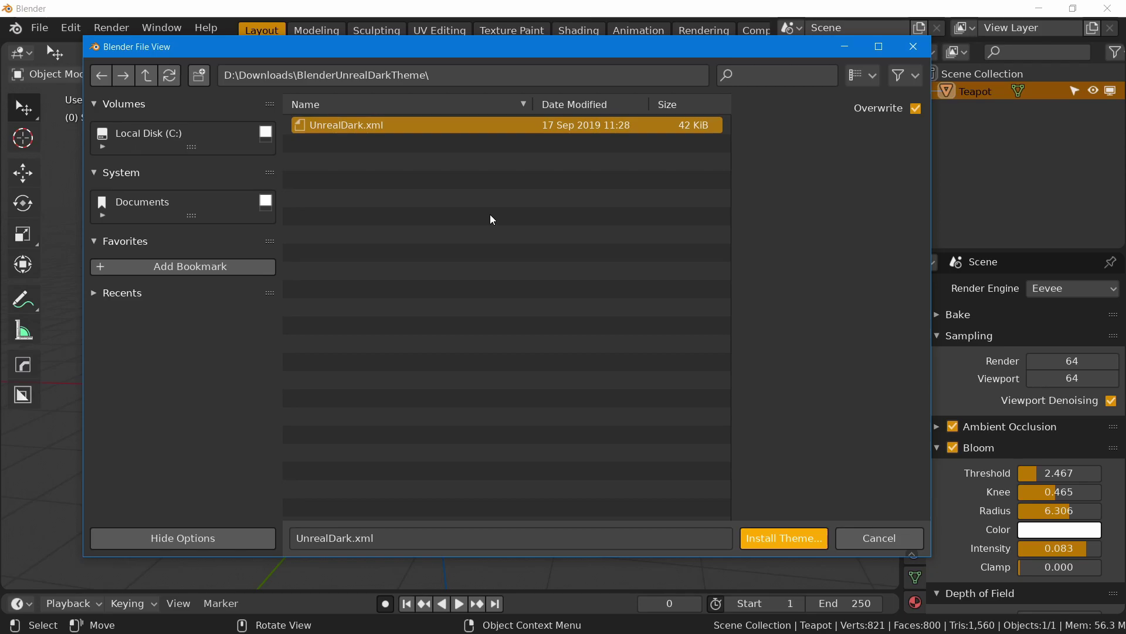
{"action": "left_click", "coordinate": [784, 538]}
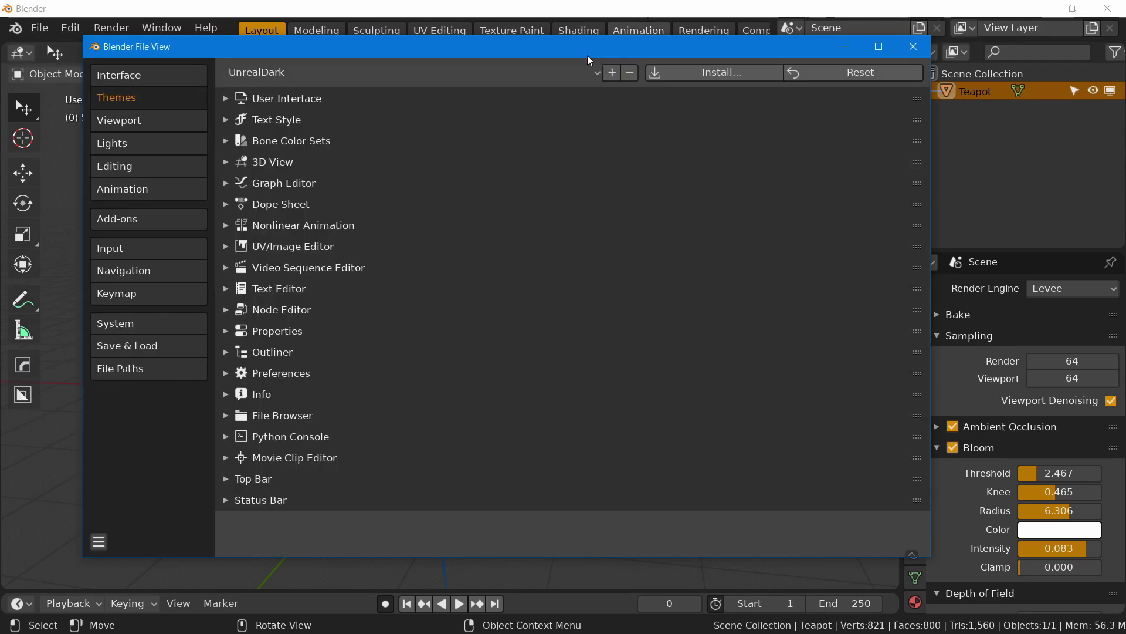
Try the Blender Dark theme preset, then switch back to UnrealDark.
{"action": "left_click", "coordinate": [596, 72]}
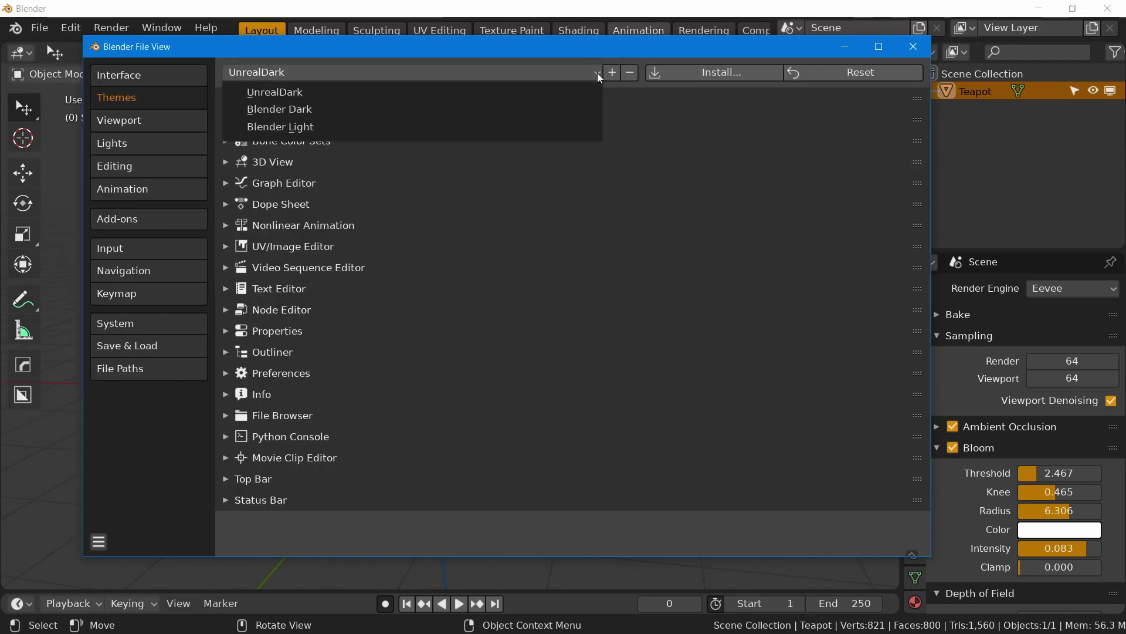
{"action": "left_click", "coordinate": [386, 113]}
{"action": "left_click", "coordinate": [552, 76]}
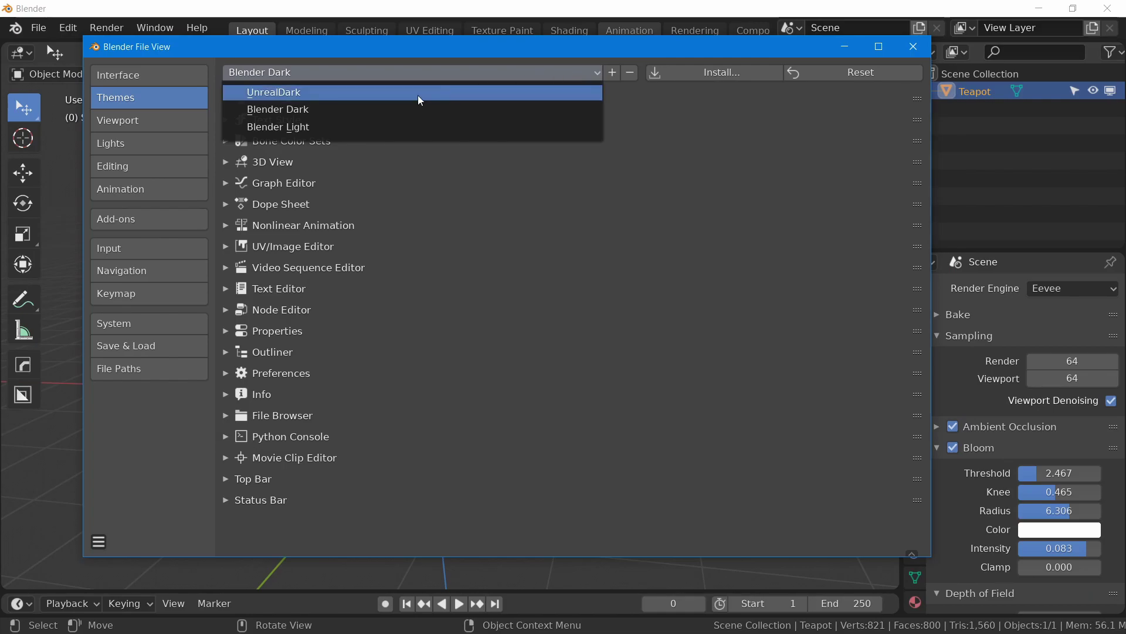
{"action": "left_click", "coordinate": [420, 94]}
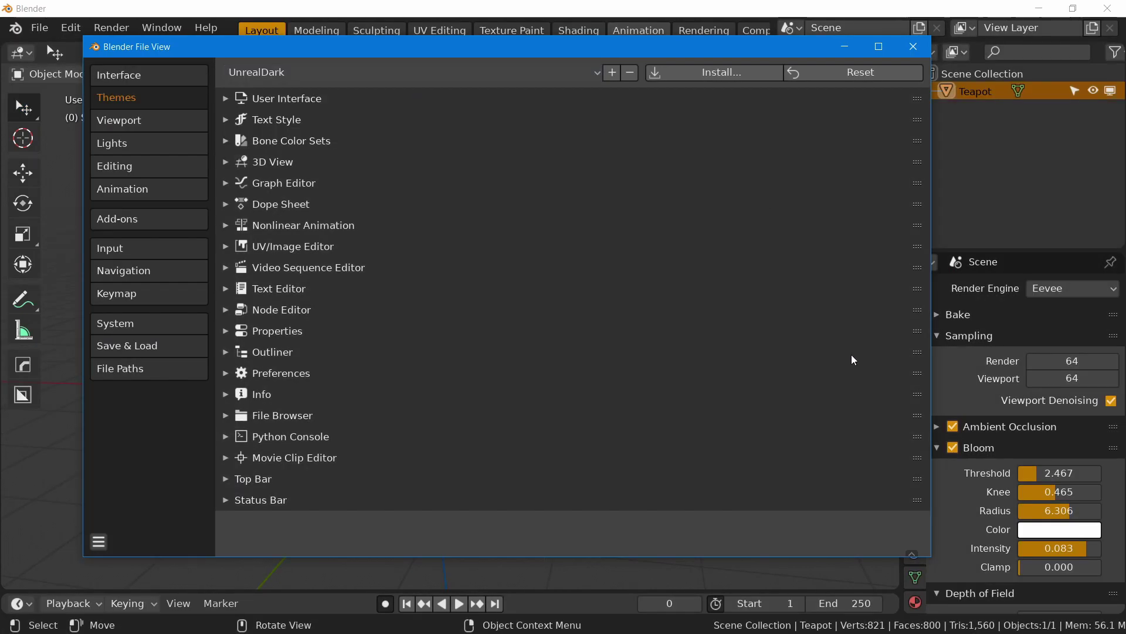
Replace the teapot scene with a new General scene without saving it.
{"action": "left_click", "coordinate": [914, 46]}
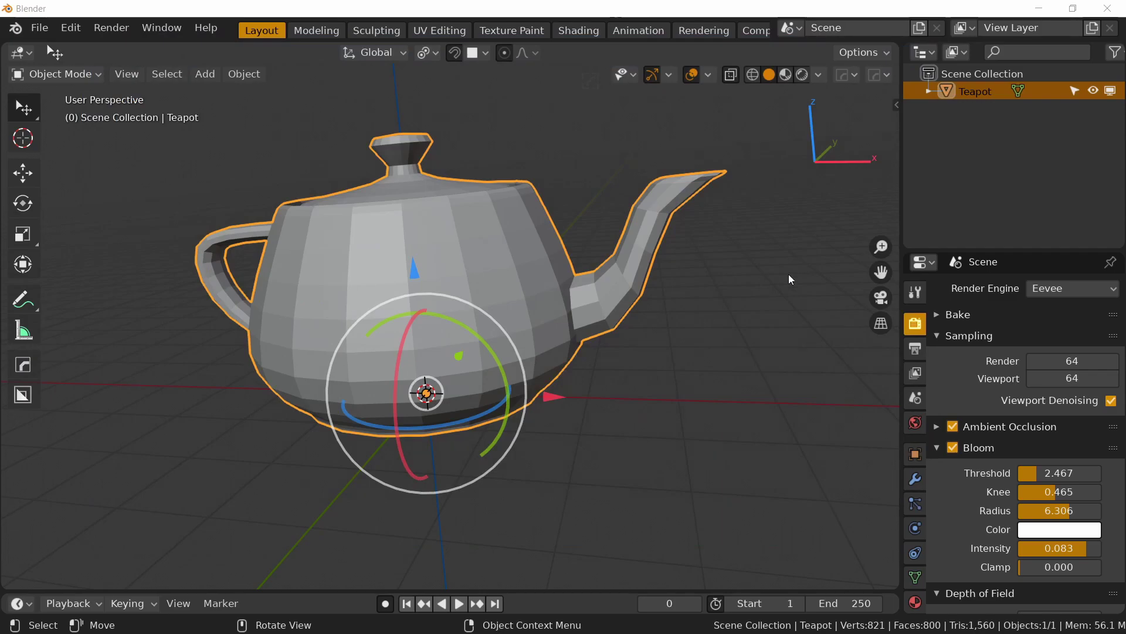
{"action": "middle_click_drag", "start_coordinate": [630, 315], "coordinate": [614, 318]}
{"action": "left_click", "coordinate": [39, 28]}
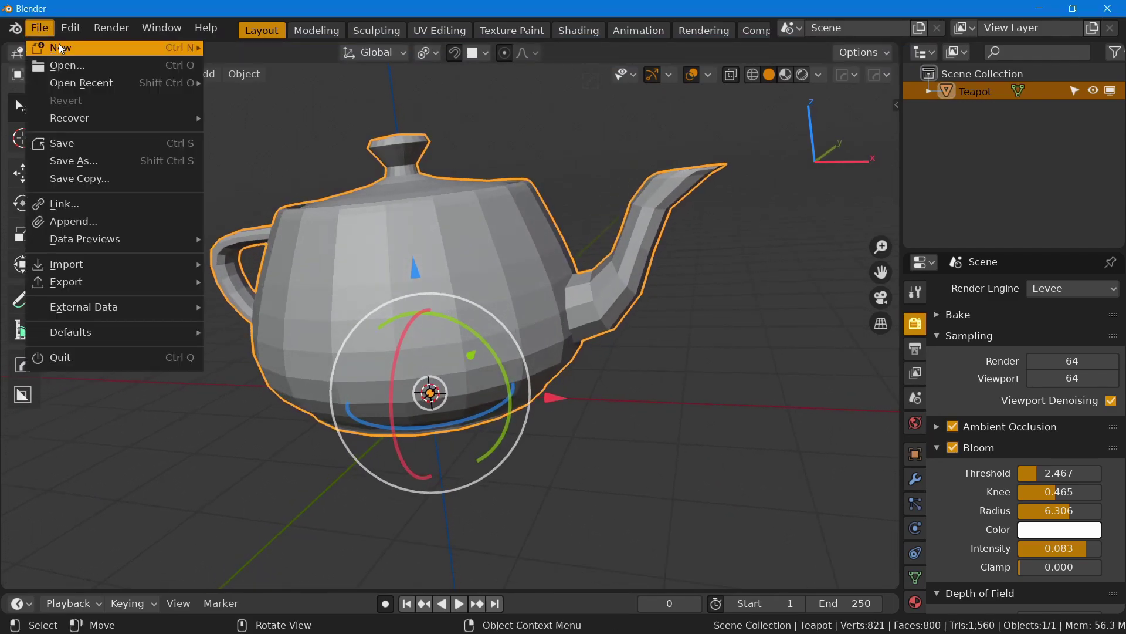
{"action": "mouse_move", "coordinate": [58, 44]}
{"action": "left_click", "coordinate": [297, 46]}
{"action": "left_click", "coordinate": [576, 347]}
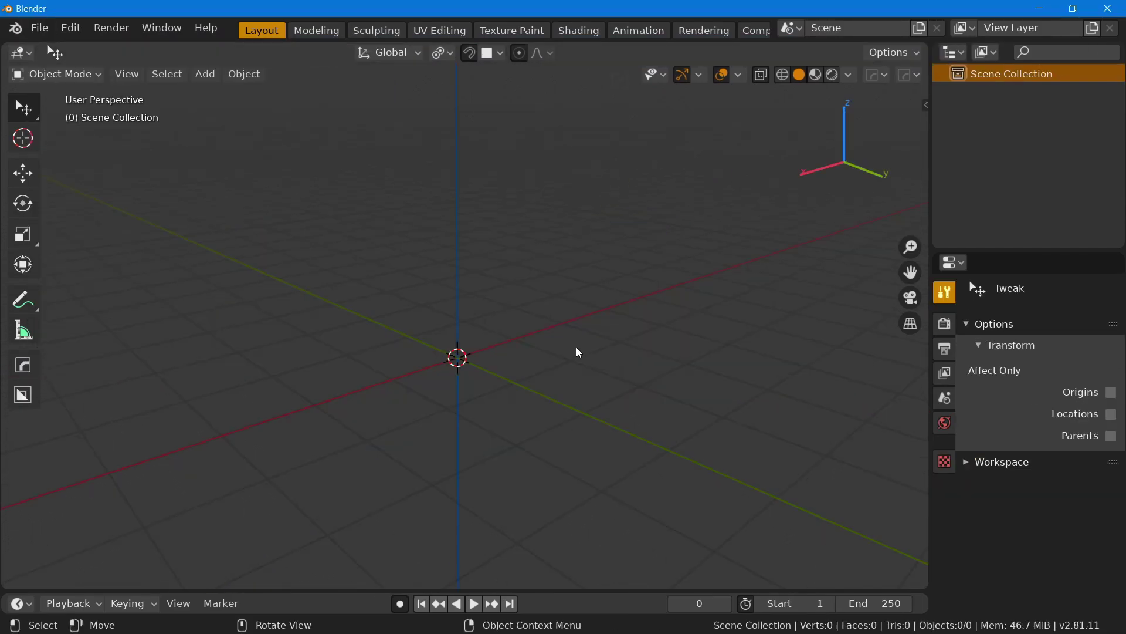
Confirm UnrealDark is still the selected theme in Preferences.
{"action": "left_click", "coordinate": [70, 27]}
{"action": "left_click", "coordinate": [88, 276]}
{"action": "left_click", "coordinate": [404, 86]}
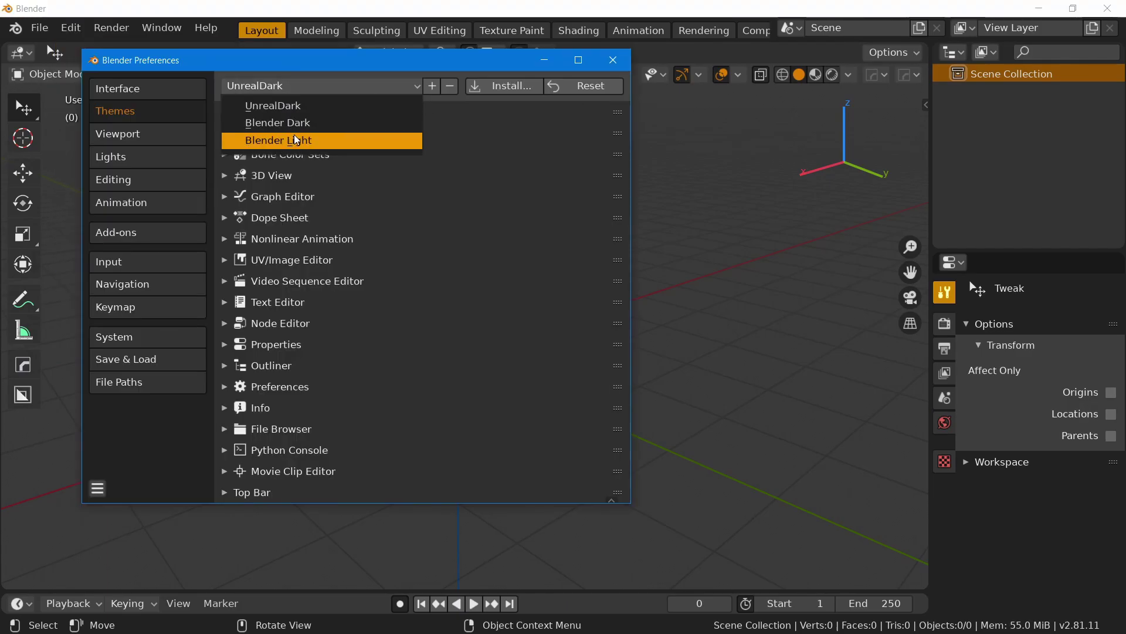
{"action": "left_click", "coordinate": [264, 107]}
{"action": "left_click", "coordinate": [613, 60]}
Save the current setup as the default startup file.
{"action": "left_click", "coordinate": [39, 28]}
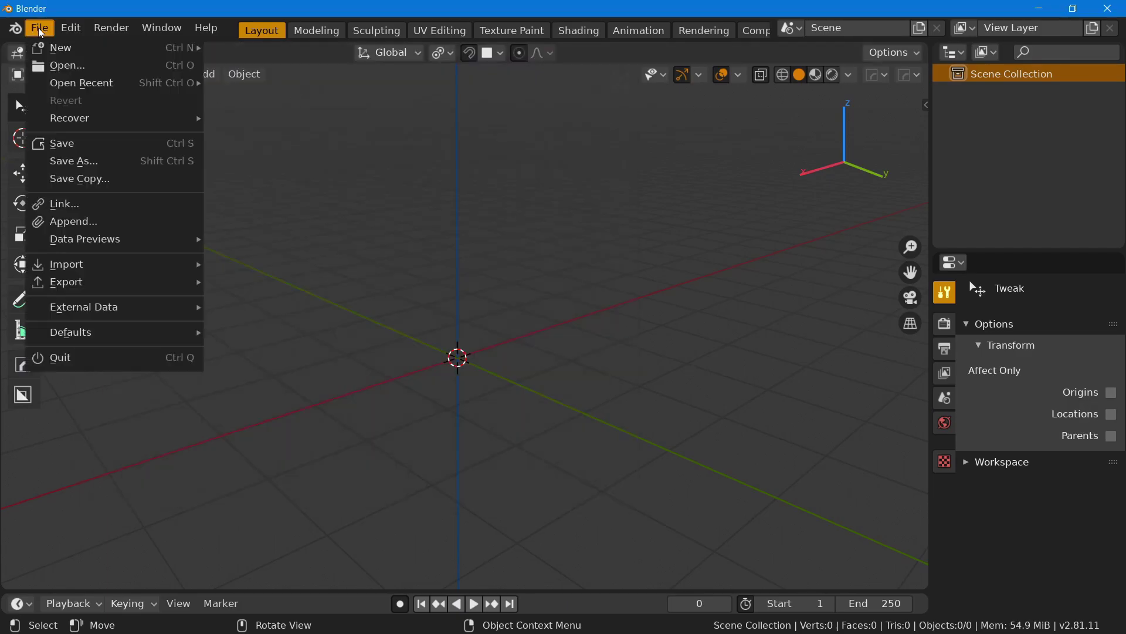
{"action": "mouse_move", "coordinate": [107, 333]}
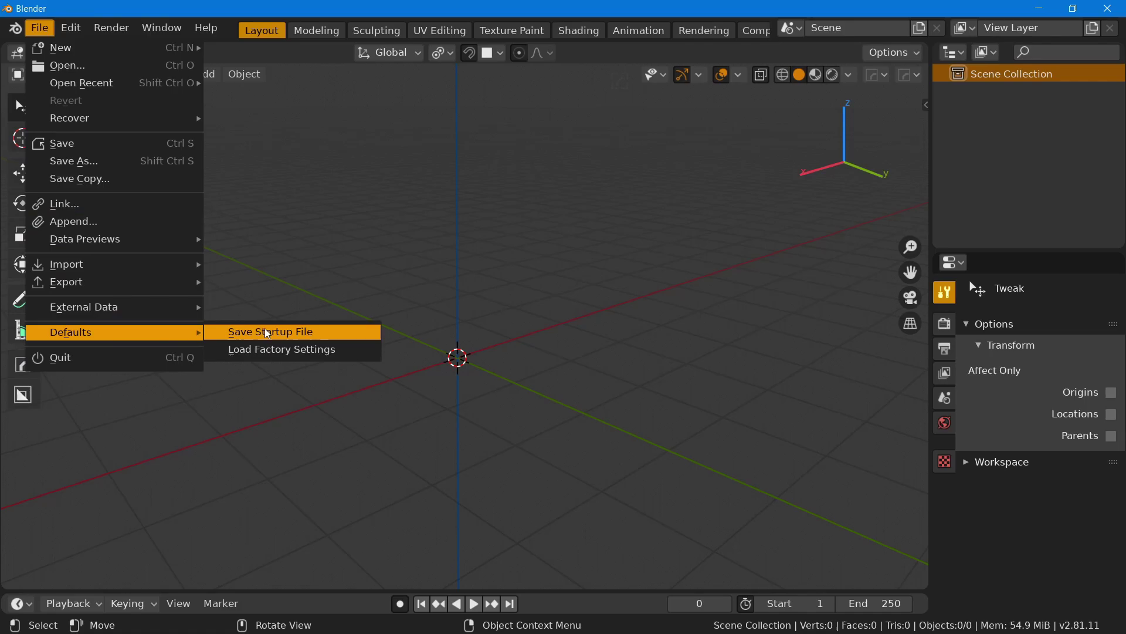
{"action": "left_click", "coordinate": [287, 332]}
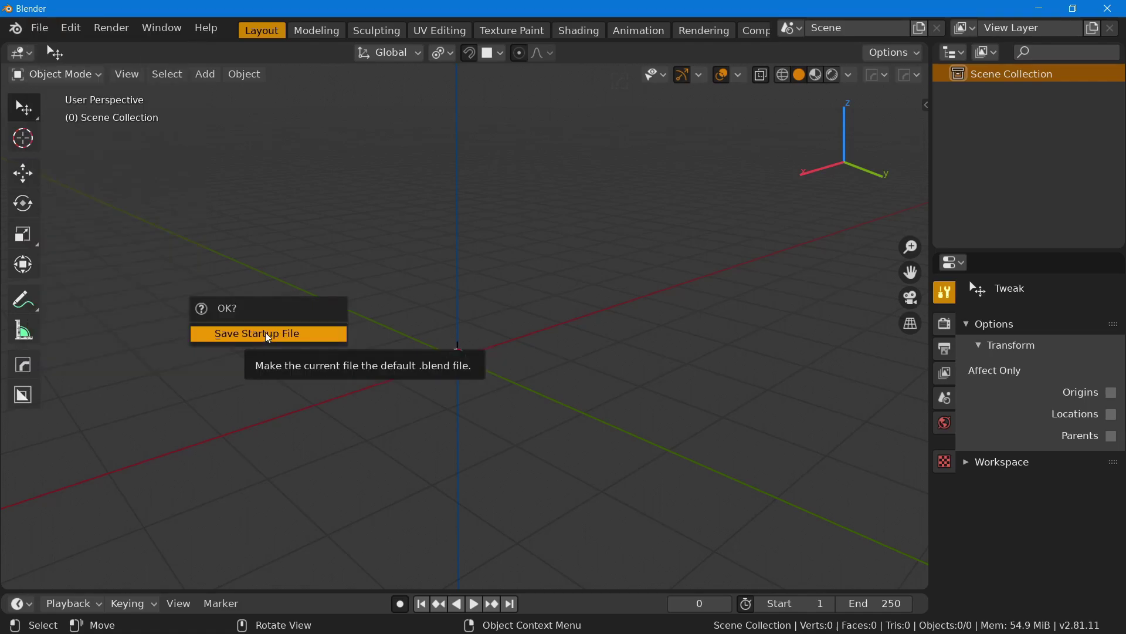
{"action": "left_click", "coordinate": [268, 334]}
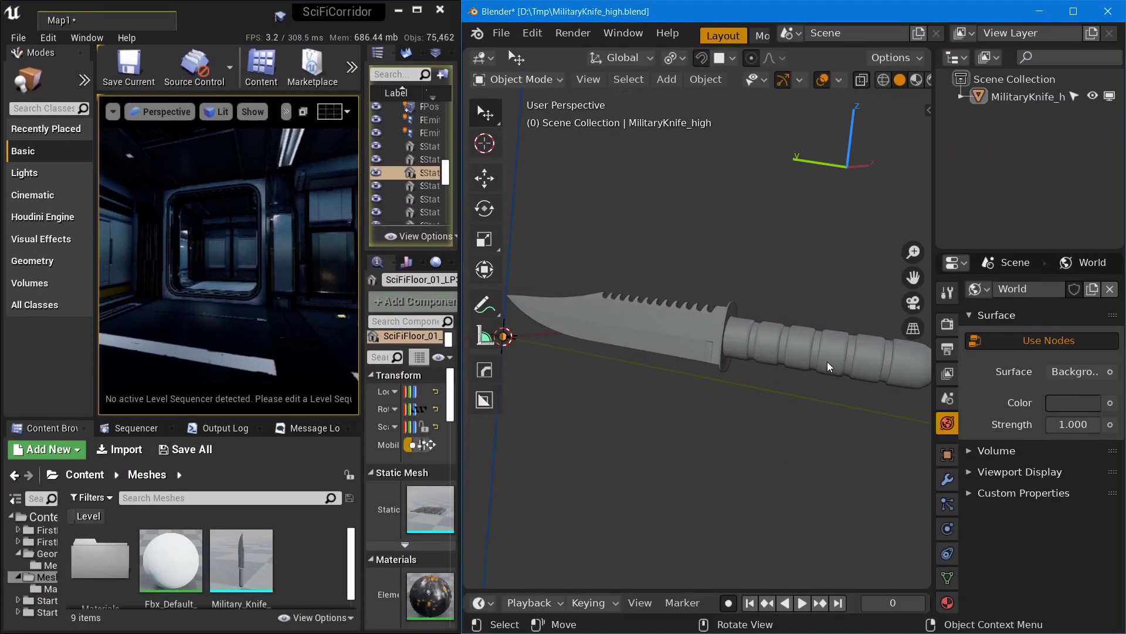
Widen the Unreal editor, fly into the corridor, and select the Wall_B38 wall panel.
{"action": "middle_click_drag", "start_coordinate": [828, 361], "coordinate": [829, 329]}
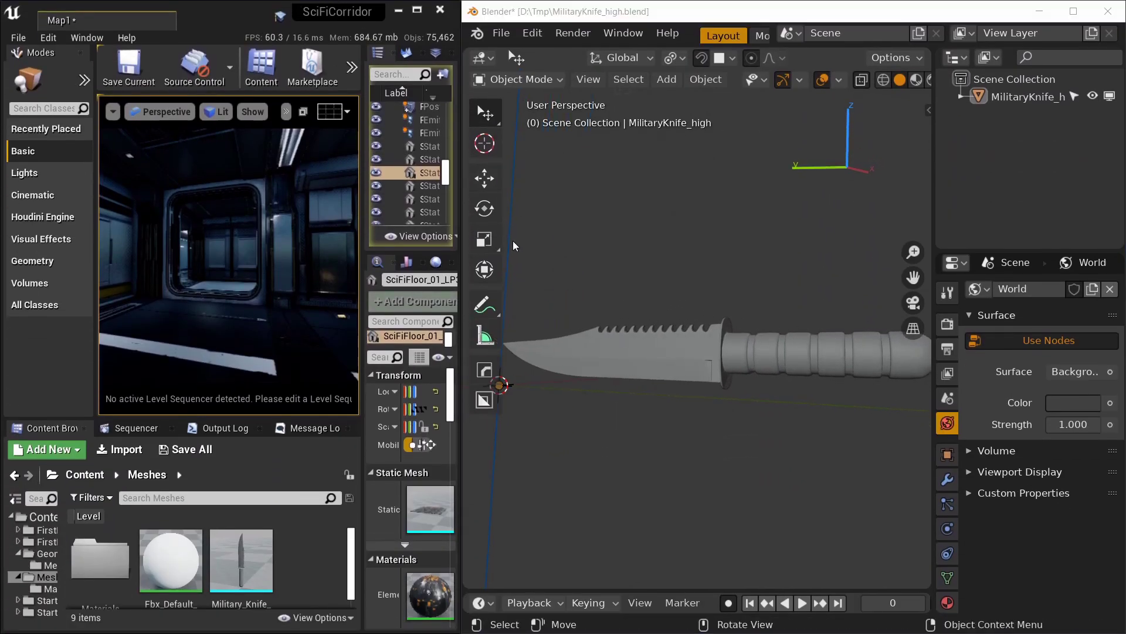
{"action": "left_click", "coordinate": [460, 235]}
{"action": "left_click_drag", "start_coordinate": [460, 235], "coordinate": [942, 236]}
{"action": "key", "text": "w"}
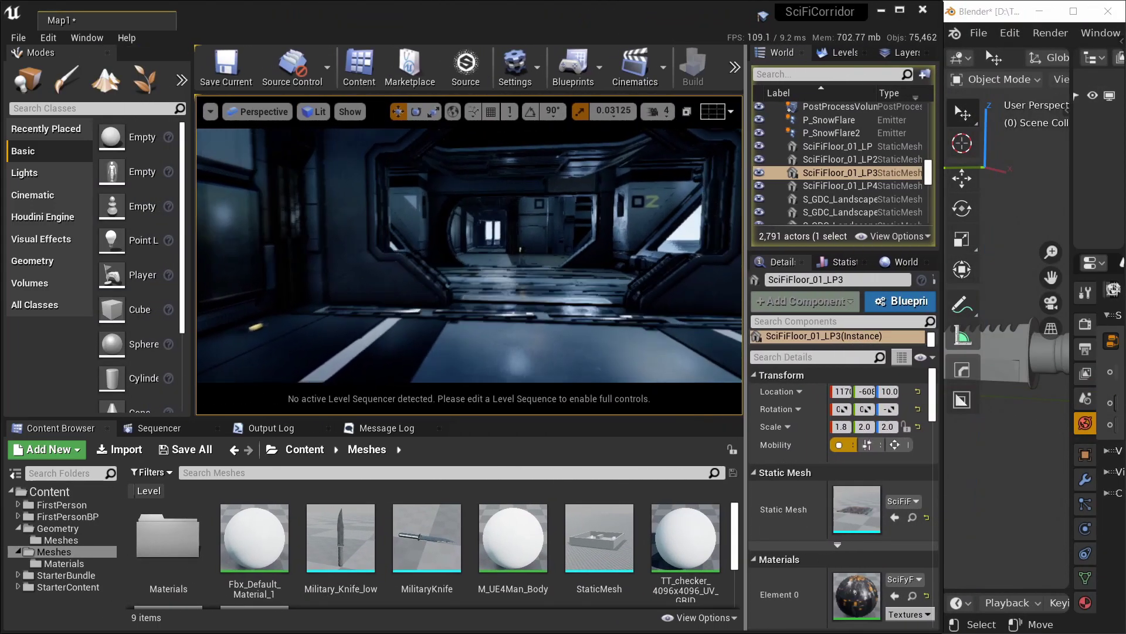
{"action": "right_click_drag", "start_coordinate": [340, 254], "coordinate": [340, 255]}
{"action": "left_click", "coordinate": [420, 252]}
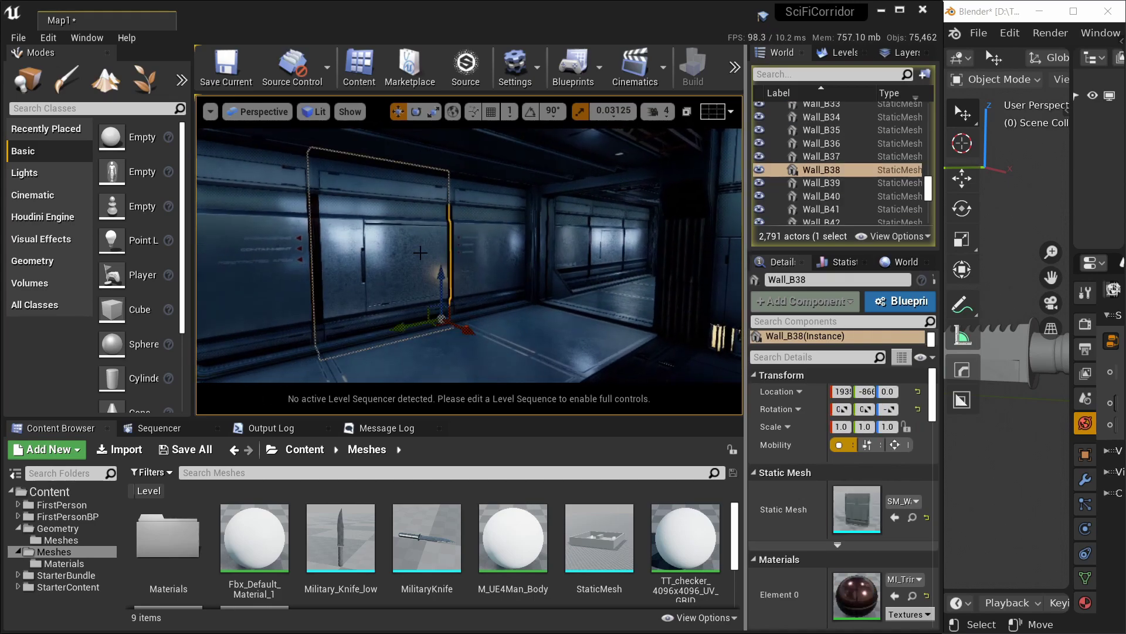
Place Unreal and Blender side by side and select the knife model.
{"action": "left_click_drag", "start_coordinate": [941, 281], "coordinate": [463, 282]}
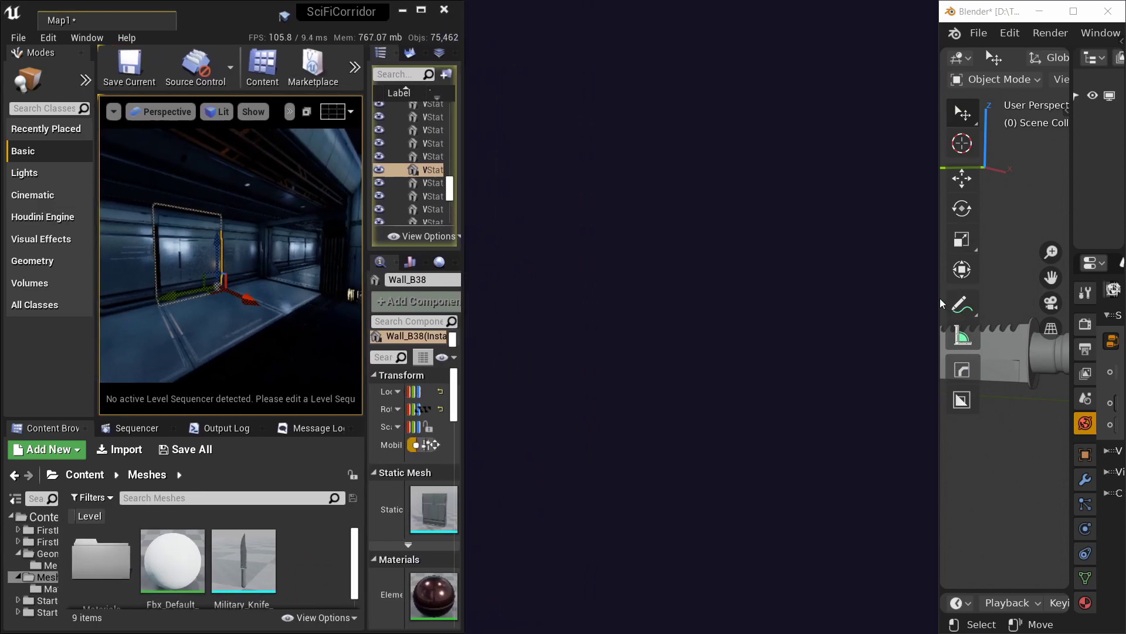
{"action": "left_click_drag", "start_coordinate": [942, 306], "coordinate": [464, 322]}
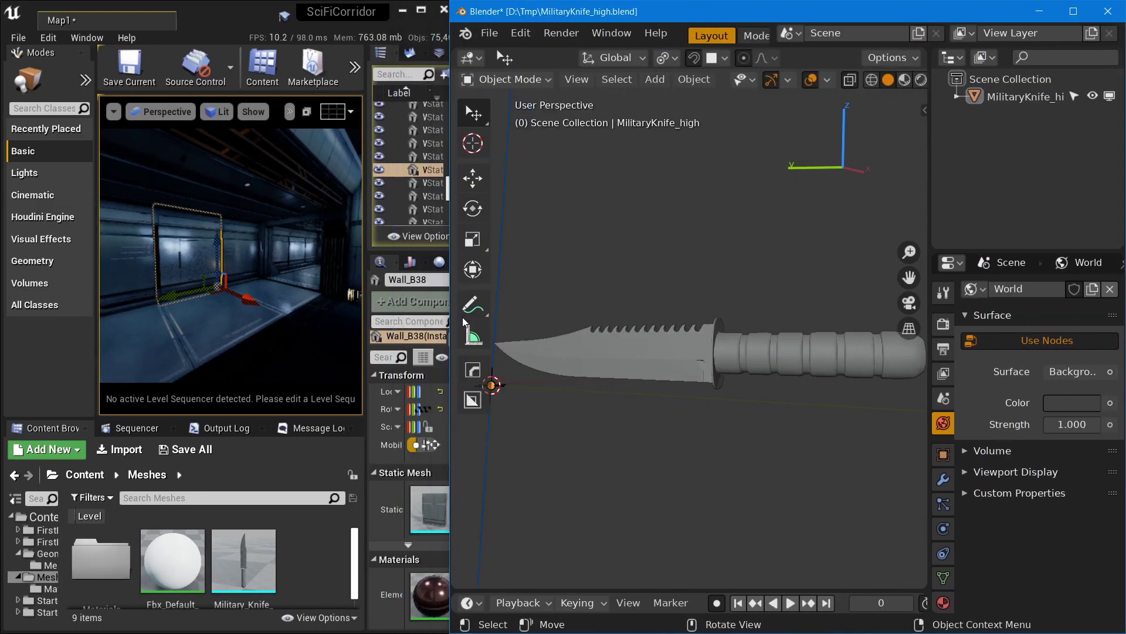
{"action": "left_click", "coordinate": [614, 340]}
{"action": "middle_click_drag", "start_coordinate": [790, 349], "coordinate": [698, 384]}
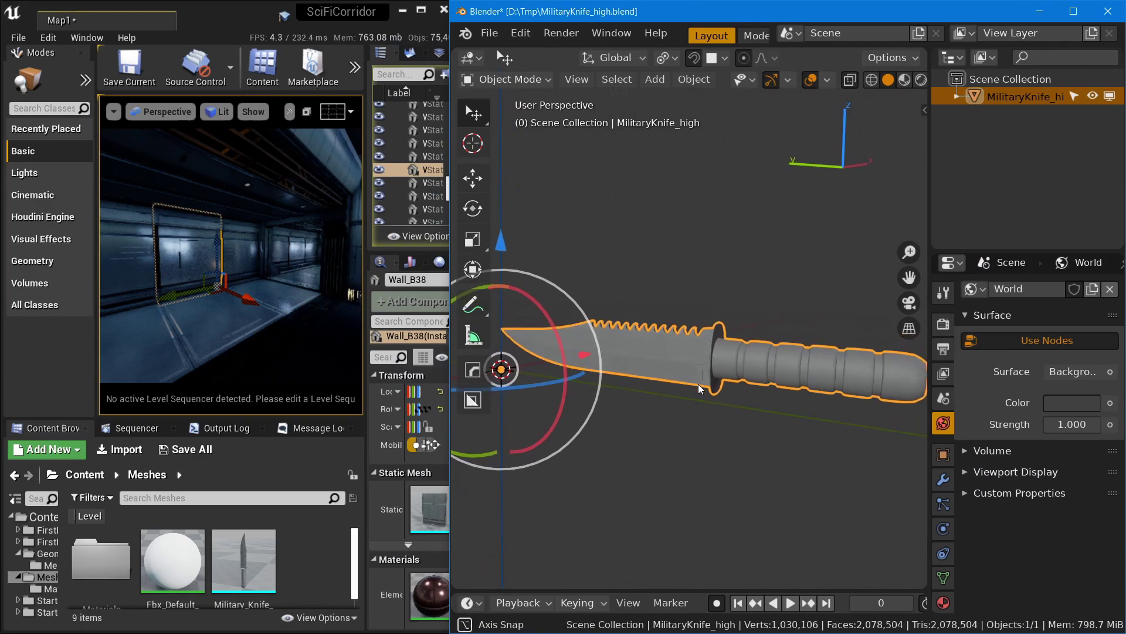